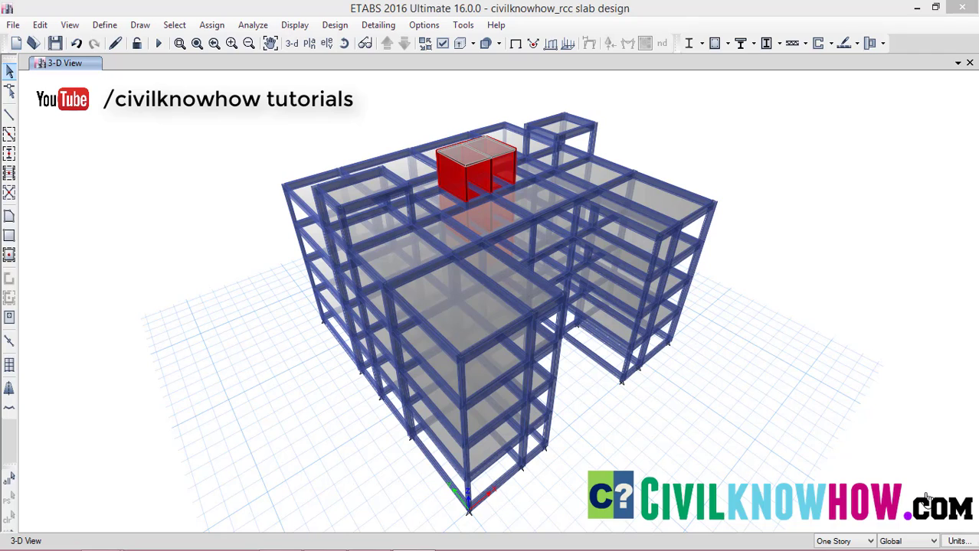
Step: Review the property data of the M30 concrete material
shift+middle_drag(927, 498, 285, 297)
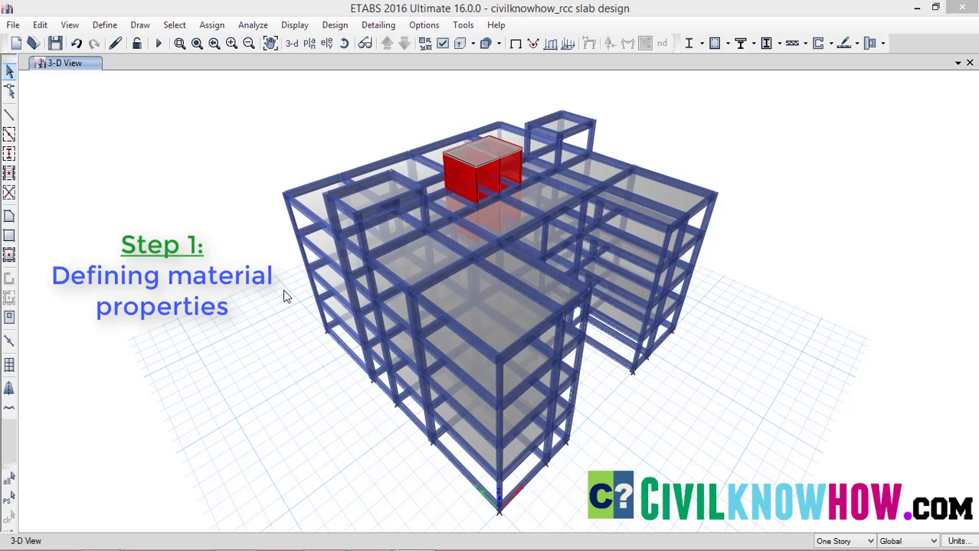
click(105, 25)
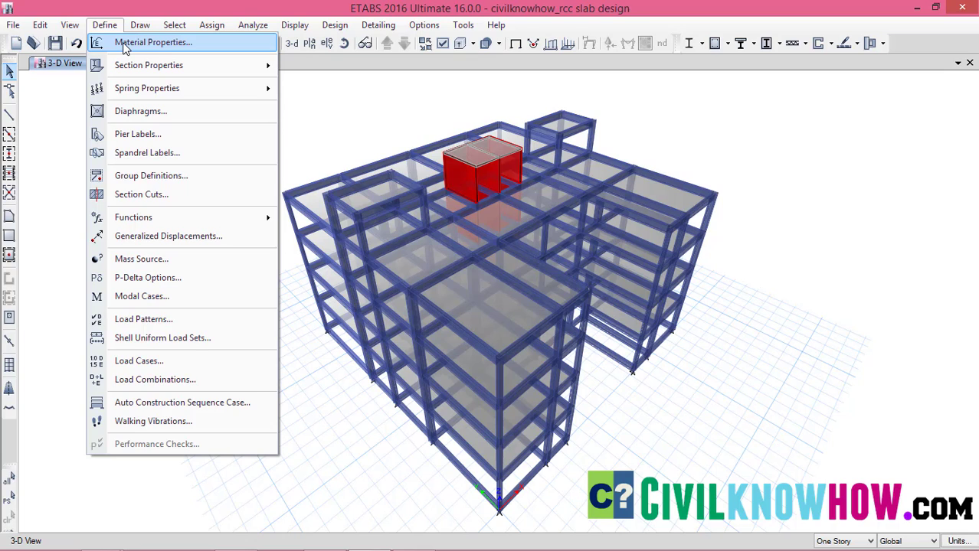
click(122, 42)
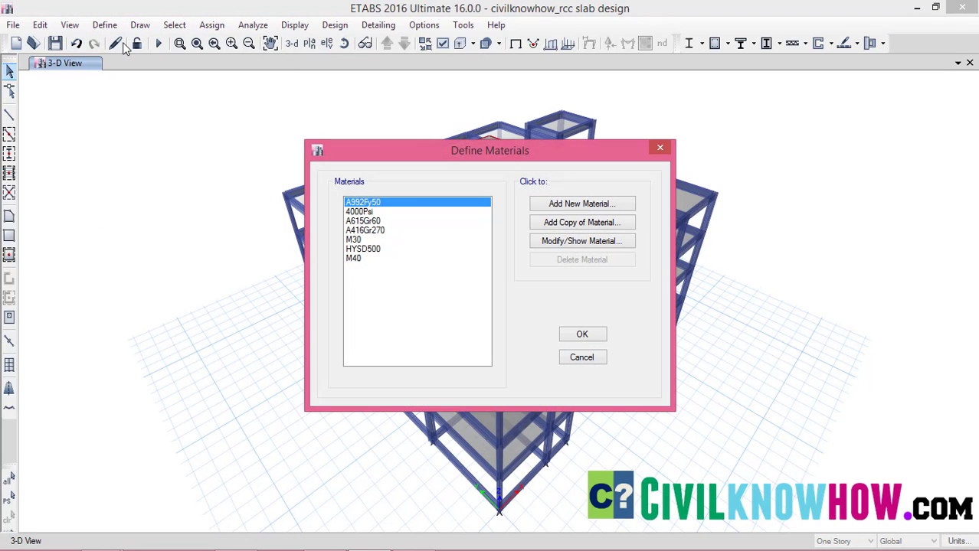
click(355, 240)
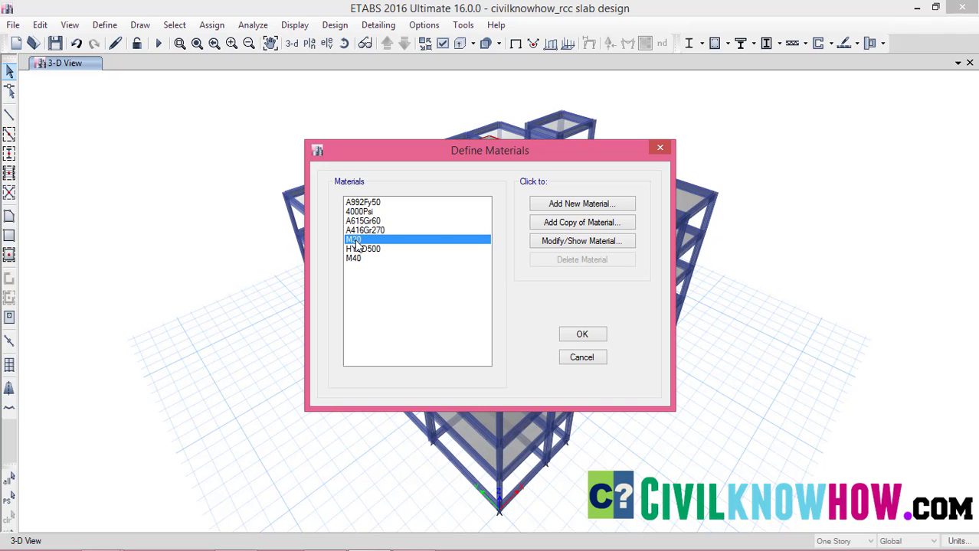
click(605, 241)
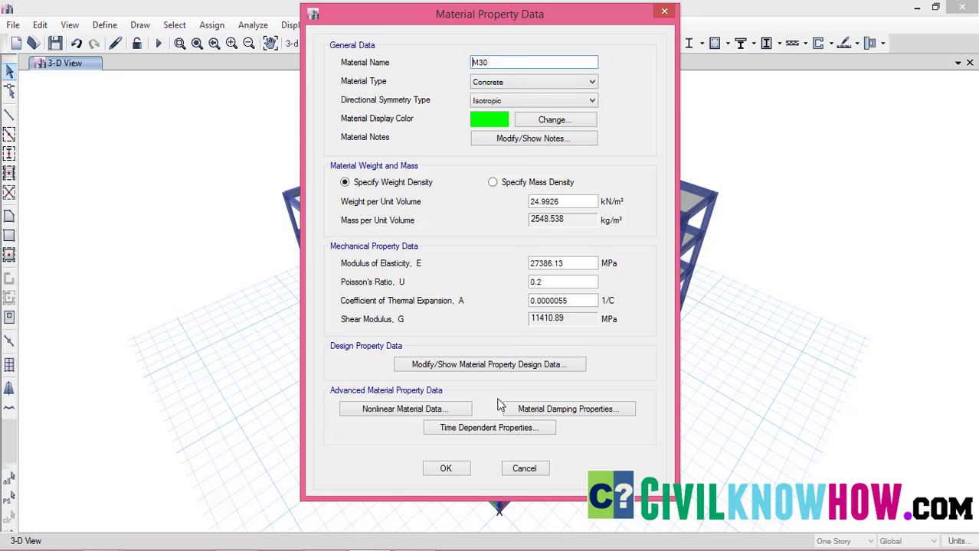
click(446, 468)
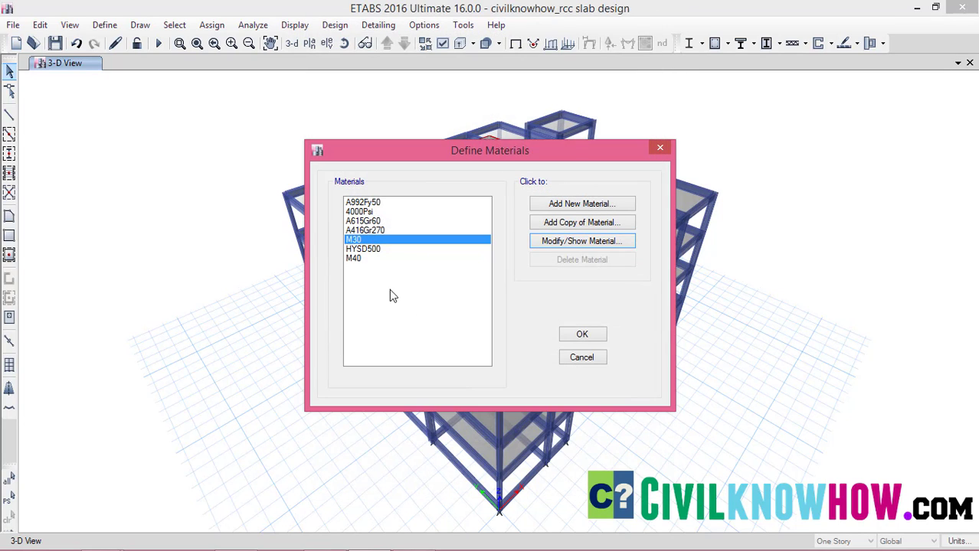
Step: Review the property data of the HYSD500 rebar material and close the material definitions
click(366, 250)
click(570, 241)
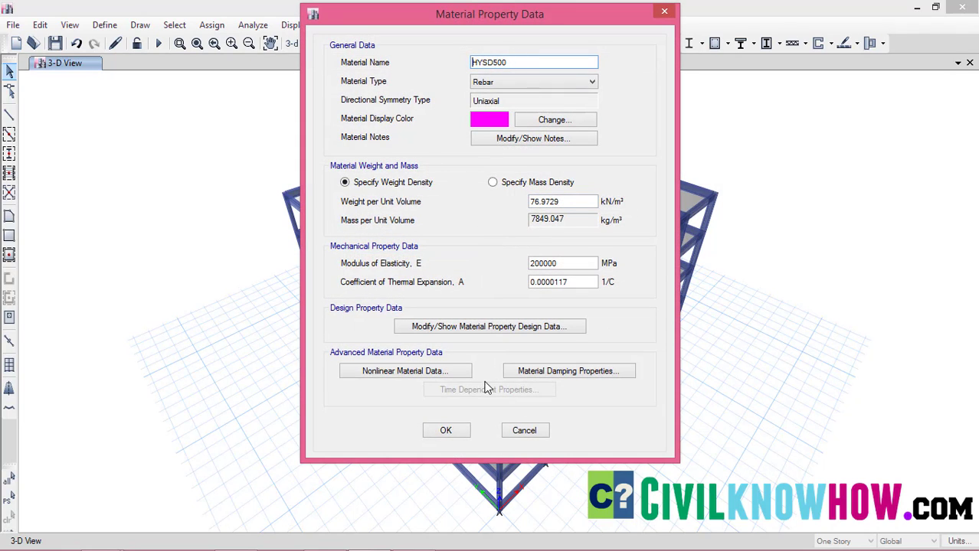
click(446, 430)
click(582, 335)
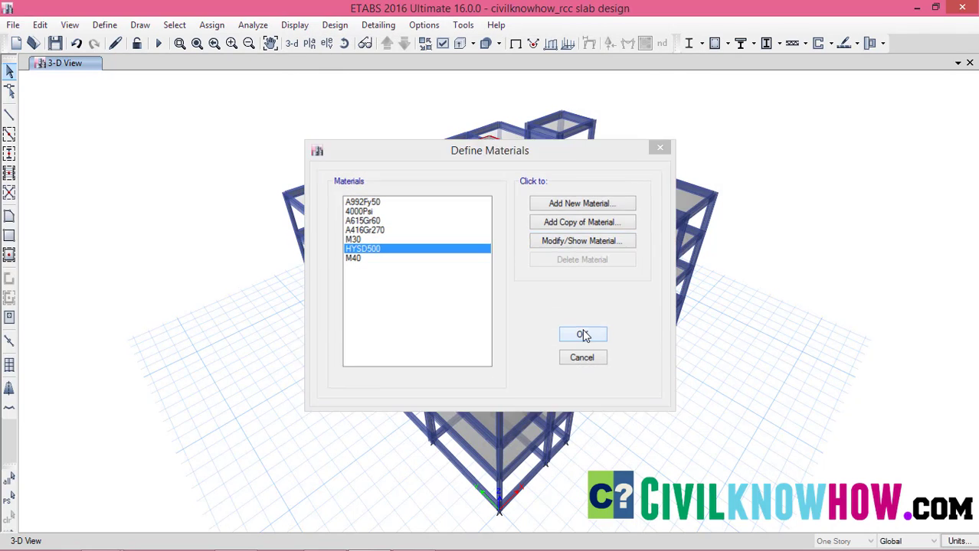
Step: Review the s125 slab section's material, modeling type, slab type and thickness, and close the slab properties
click(108, 25)
mouse_move(136, 67)
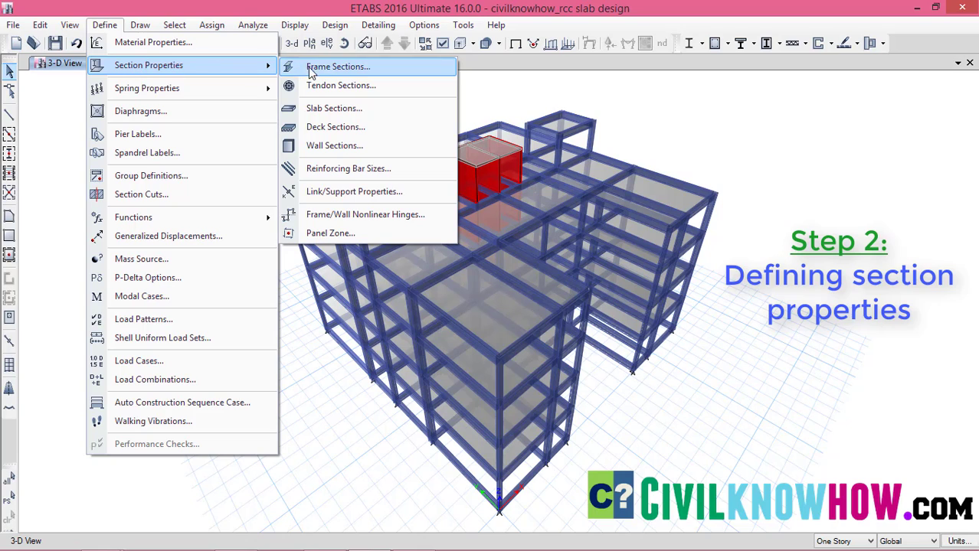
click(333, 108)
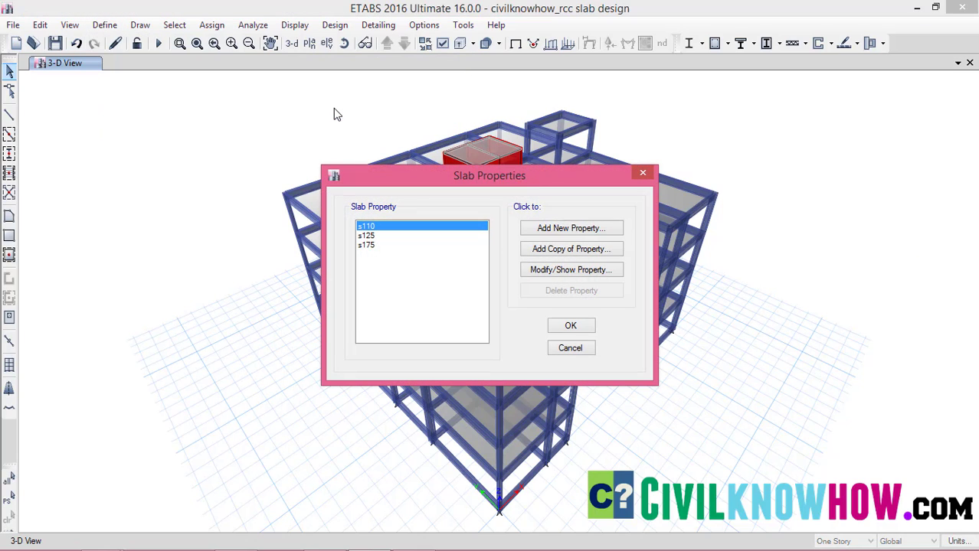
click(368, 236)
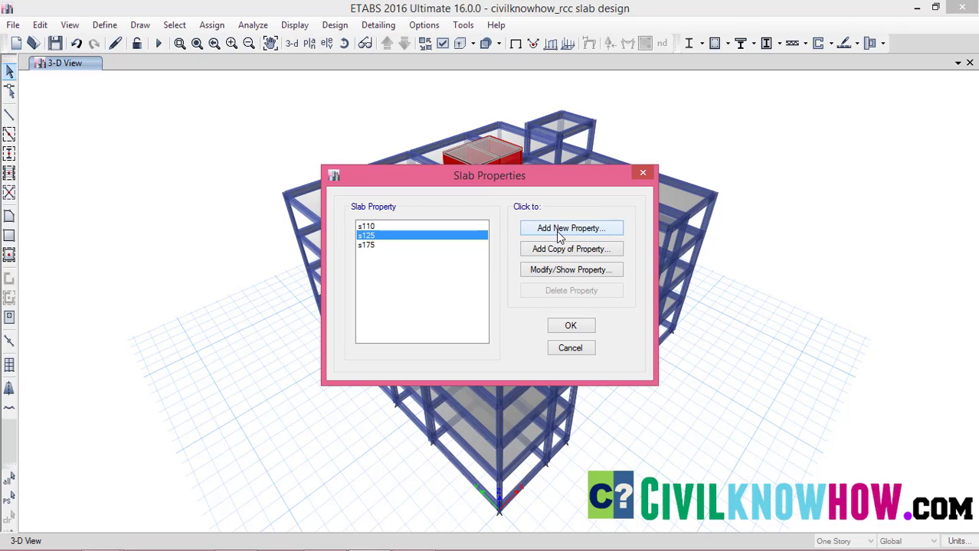
click(549, 271)
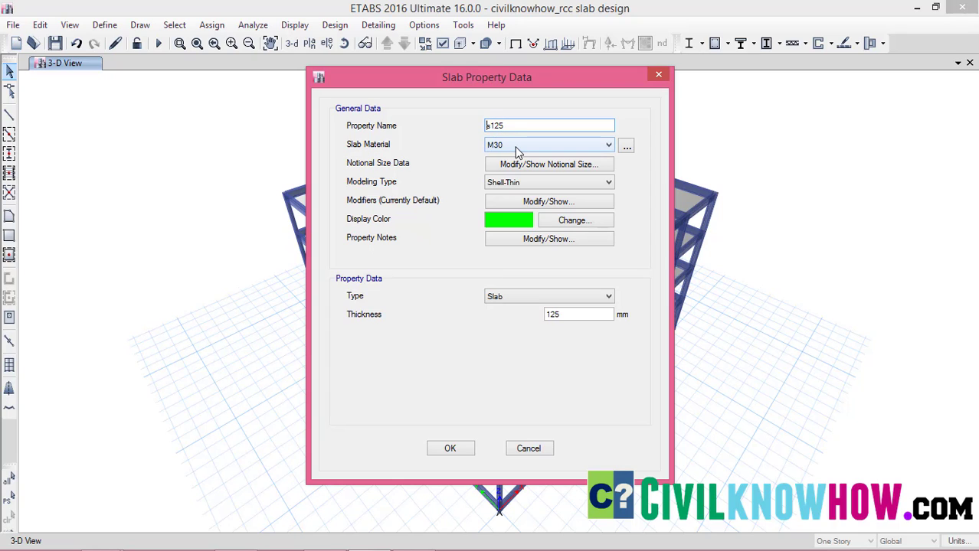
click(610, 148)
click(611, 154)
click(605, 188)
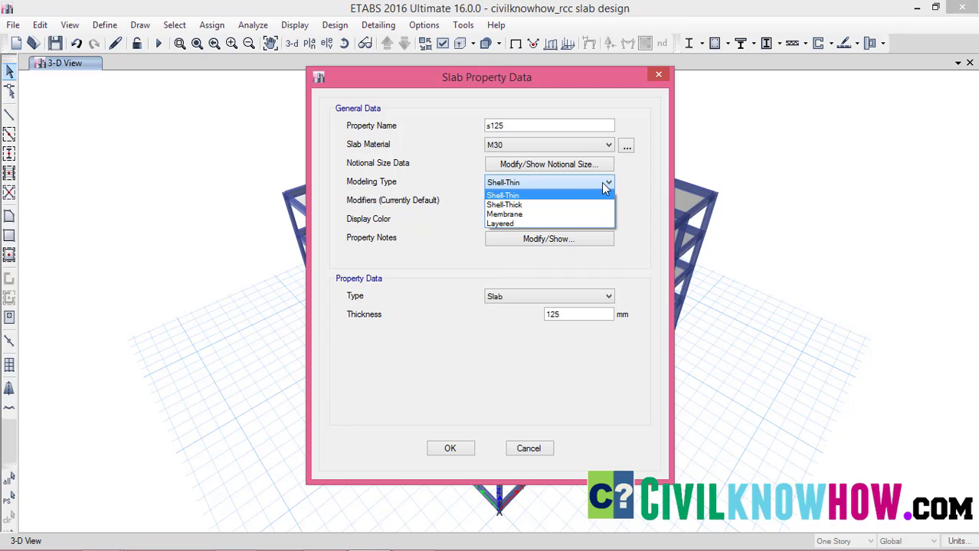
click(451, 172)
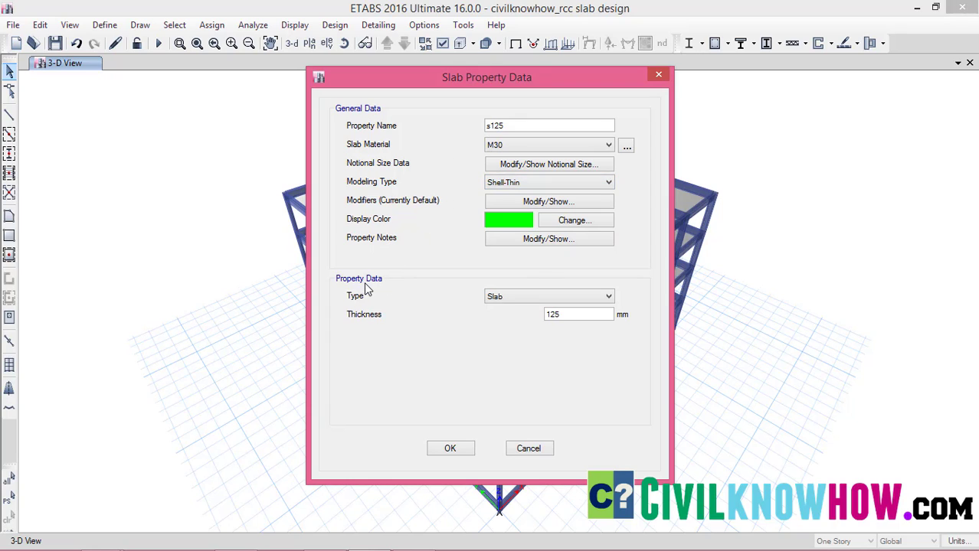
click(547, 298)
click(414, 313)
click(449, 450)
click(566, 326)
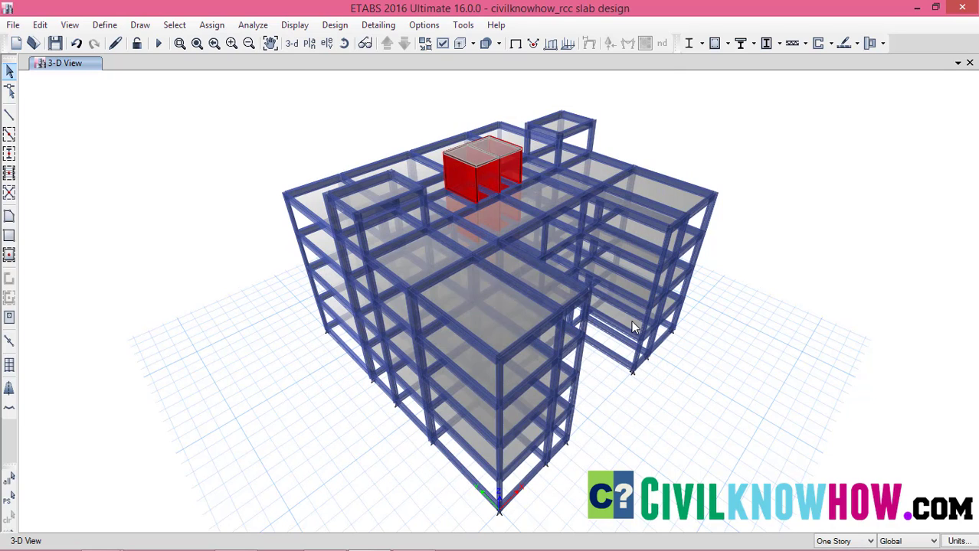
Step: Check the display units used for structure dimensions, section dimensions, displacements and forces
click(959, 541)
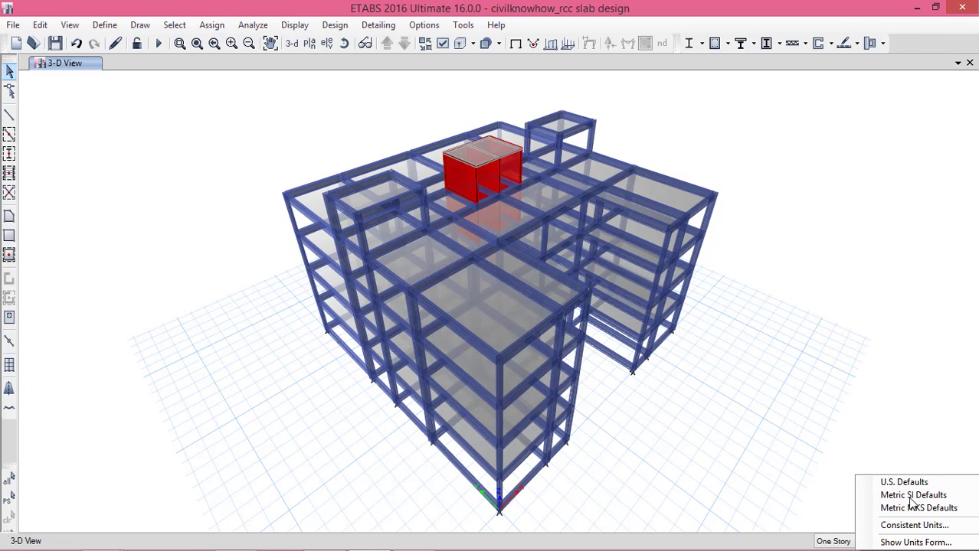
click(896, 543)
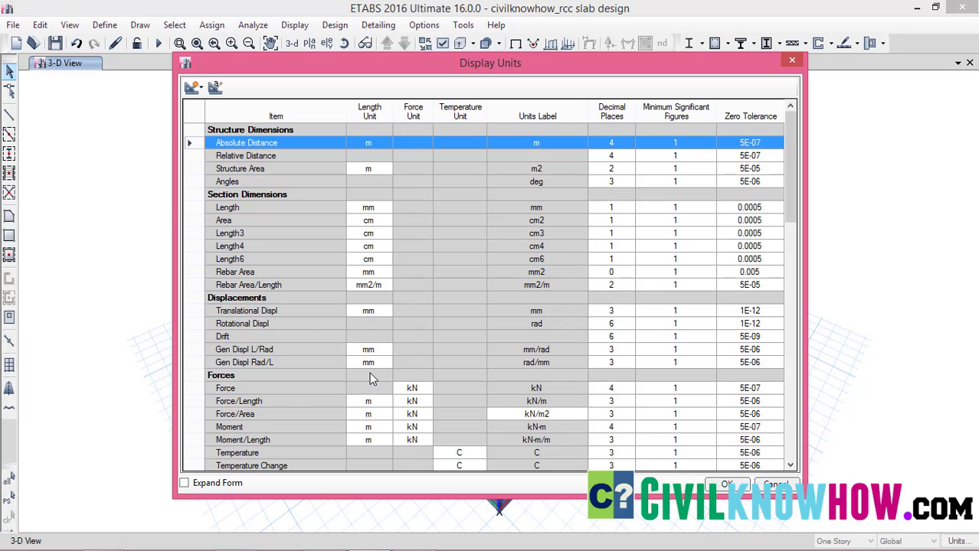
click(746, 482)
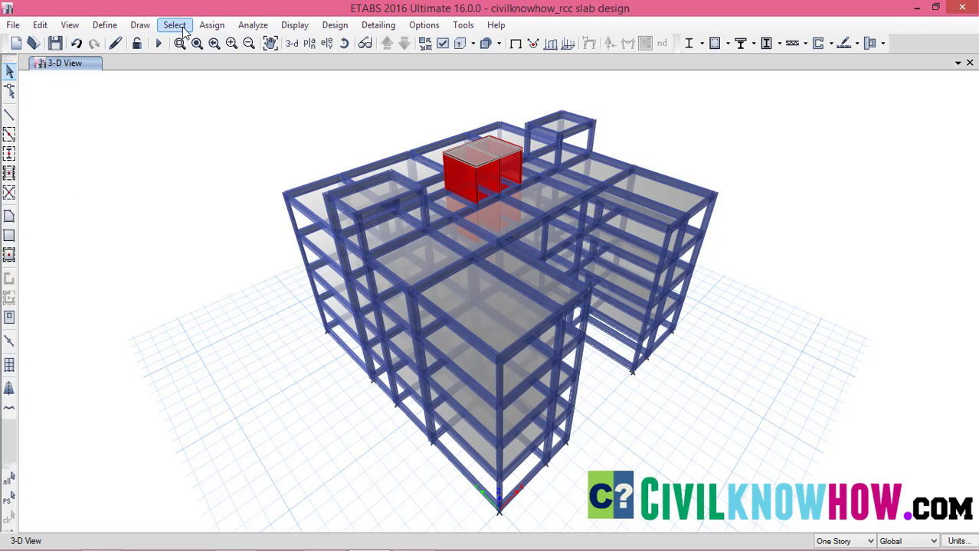
Step: Inspect the uniform shell load assignment settings and load pattern choices, and close them without assigning a load
click(212, 26)
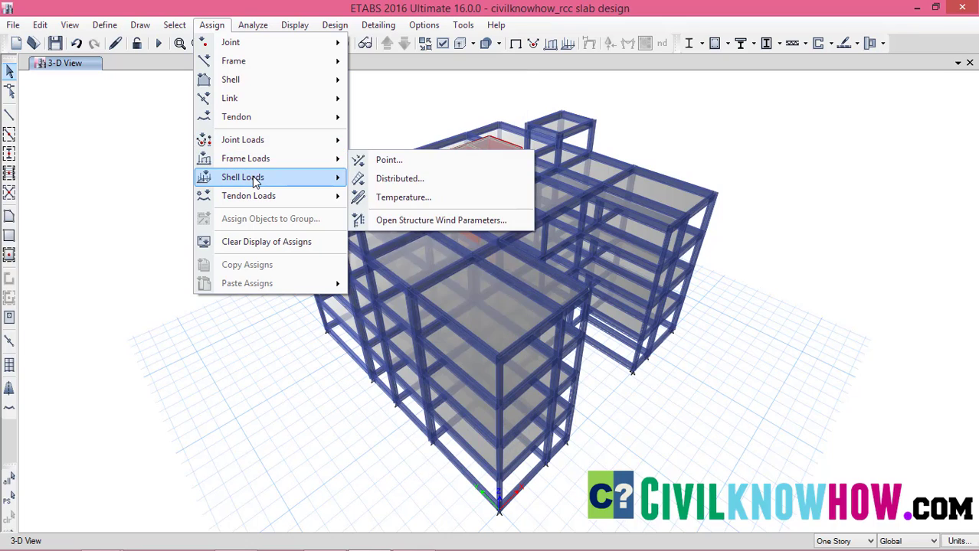
mouse_move(252, 176)
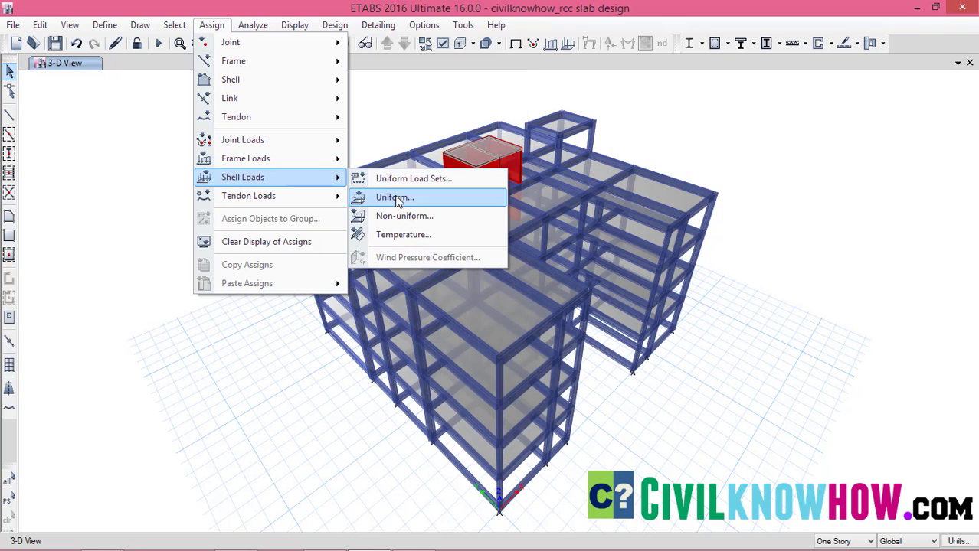
click(394, 197)
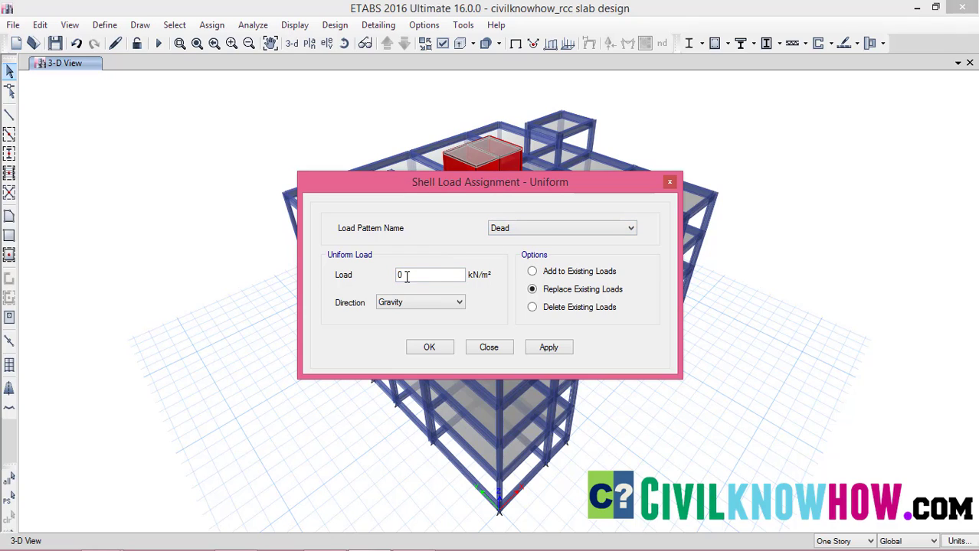
click(572, 228)
click(529, 248)
click(497, 345)
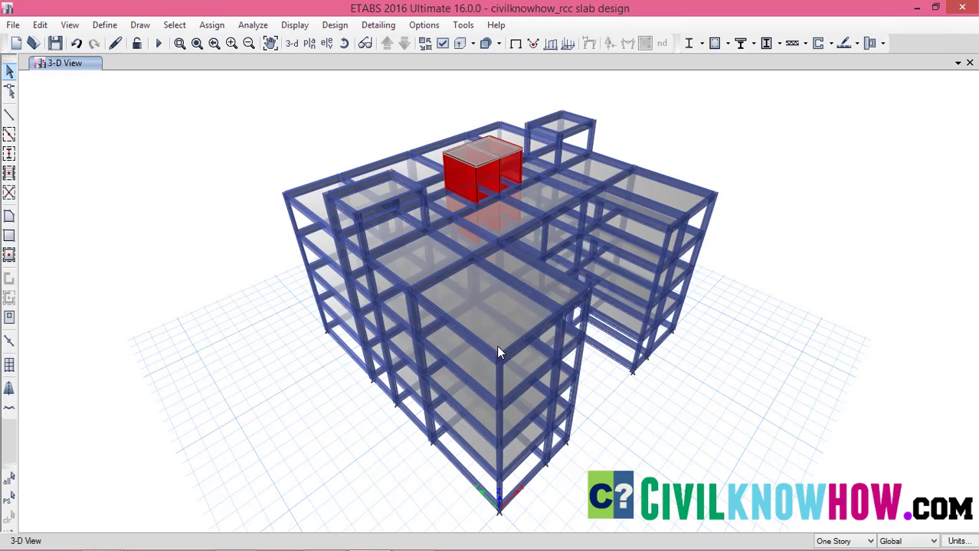
Step: Switch from the 3-D view to the plan view of story F3
click(310, 44)
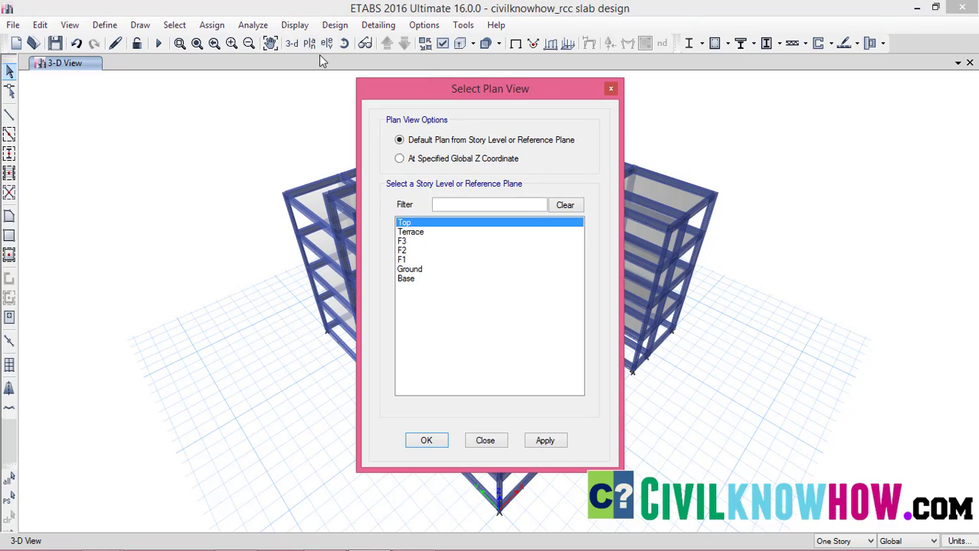
click(544, 441)
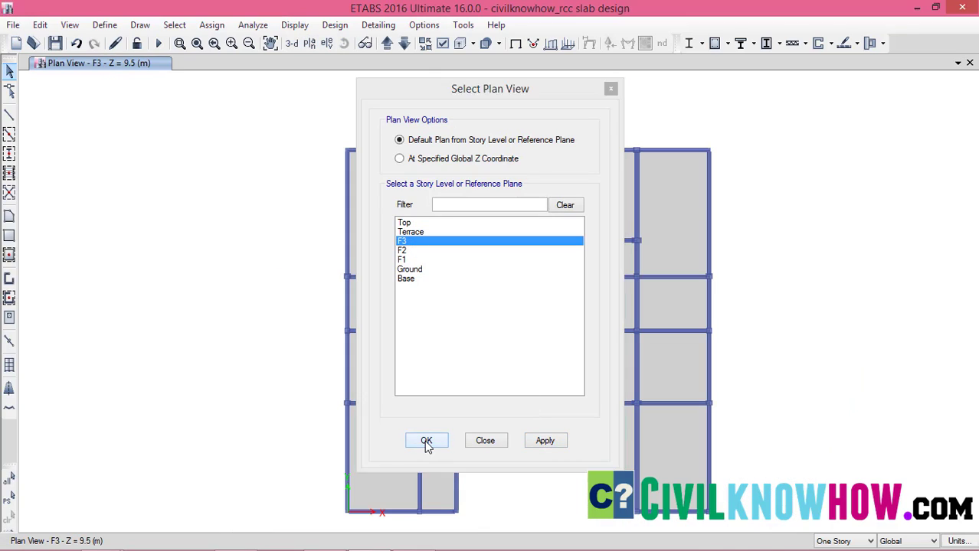
click(426, 440)
Step: Display the uniform gravity shell loads of the Dead load pattern on the F3 slabs
click(309, 27)
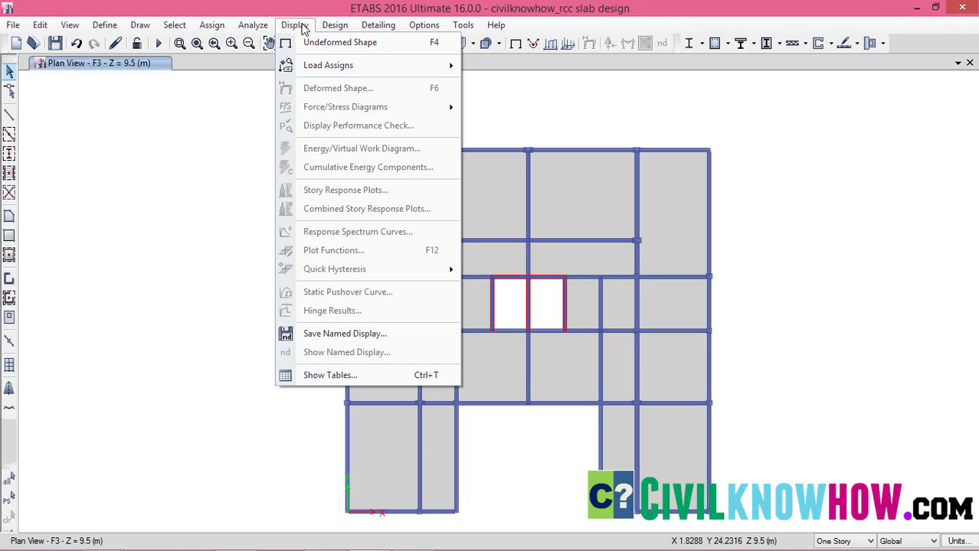
mouse_move(332, 69)
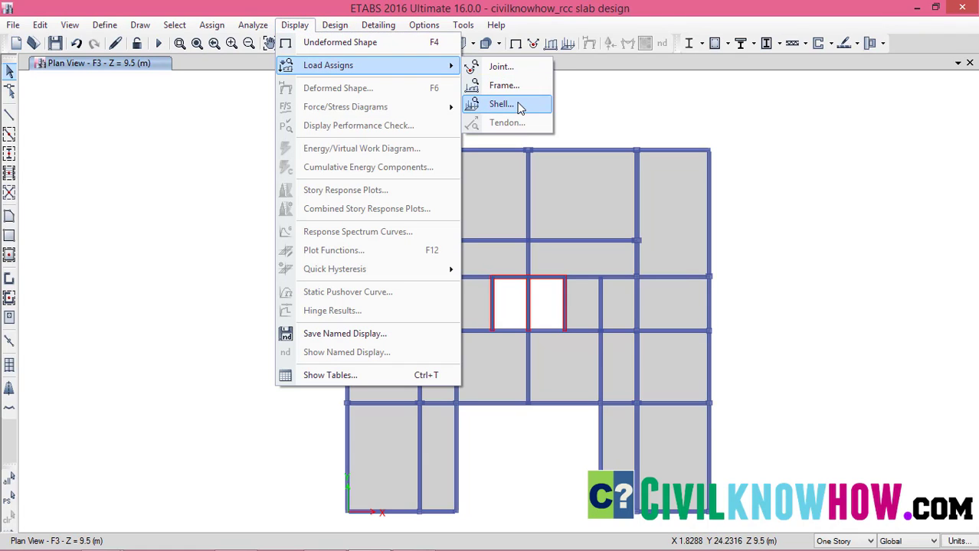
click(513, 105)
click(492, 221)
click(426, 373)
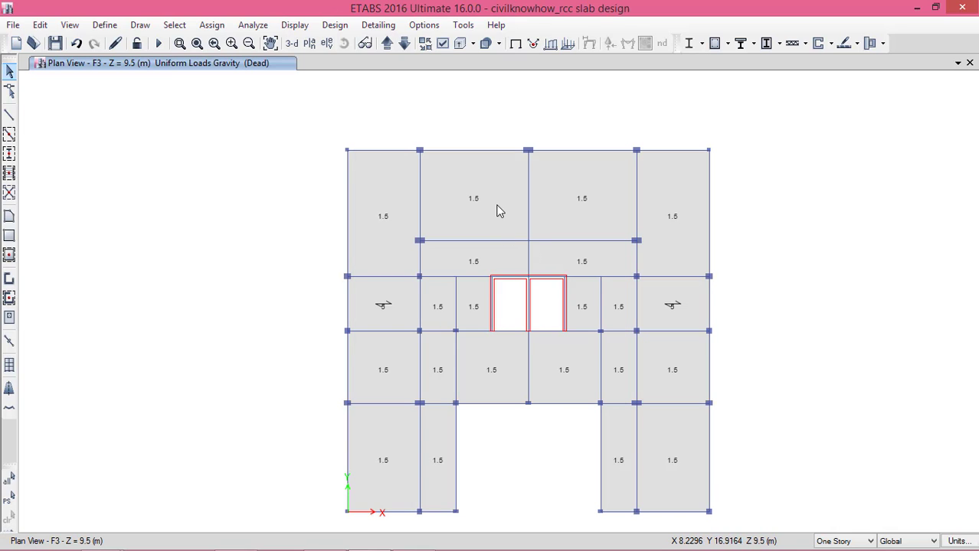
Step: Display the uniform gravity shell loads of the Live load pattern on the F3 slabs
click(295, 24)
mouse_move(328, 67)
click(526, 104)
click(529, 205)
click(482, 224)
click(443, 371)
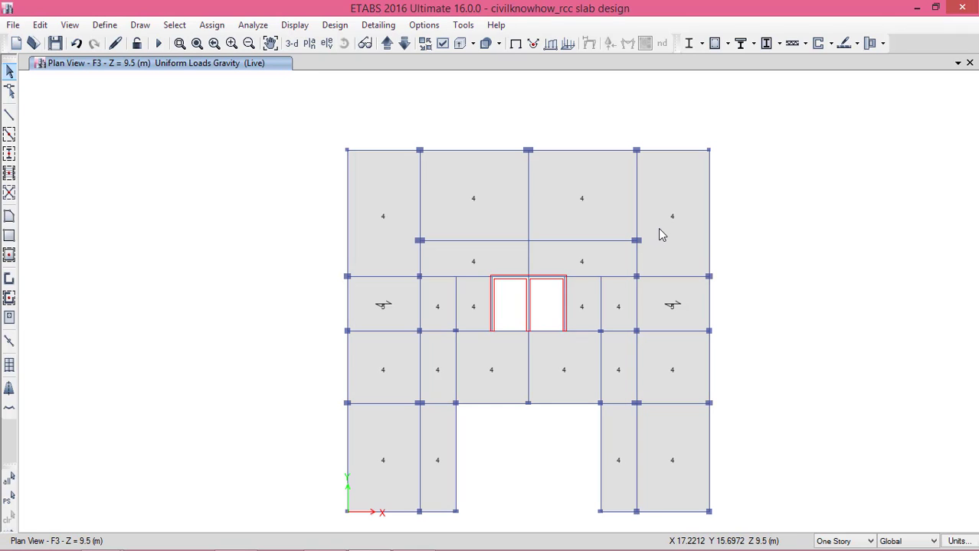
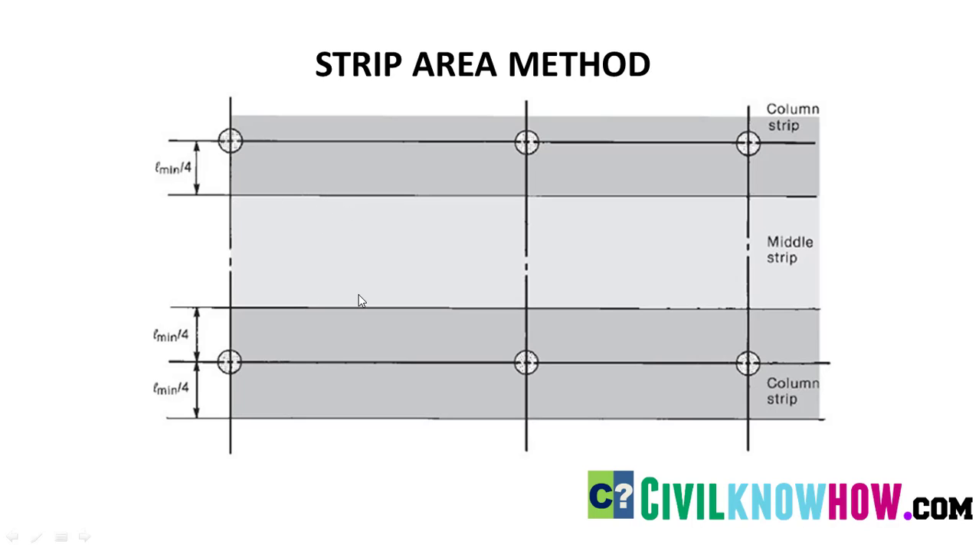
click(356, 260)
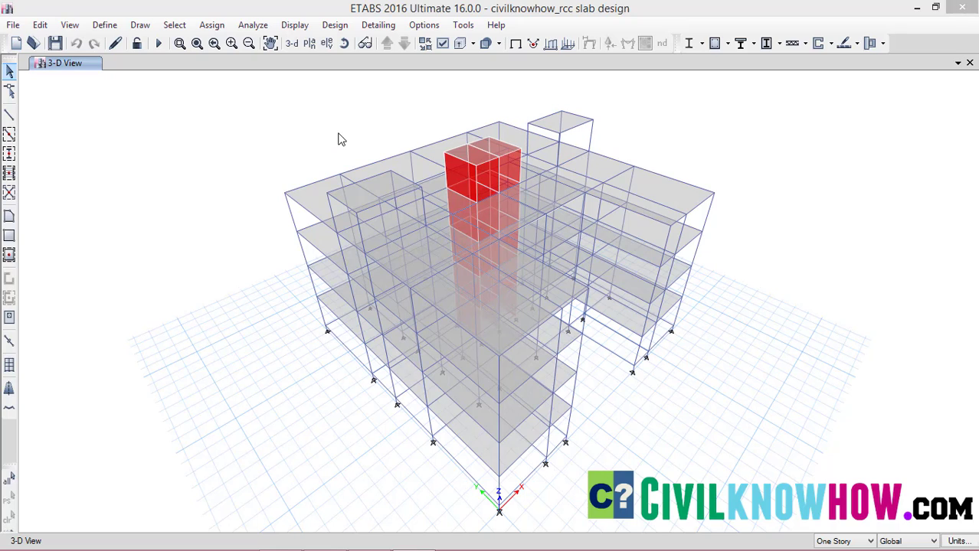
Step: Show story F3 in plan view
click(310, 45)
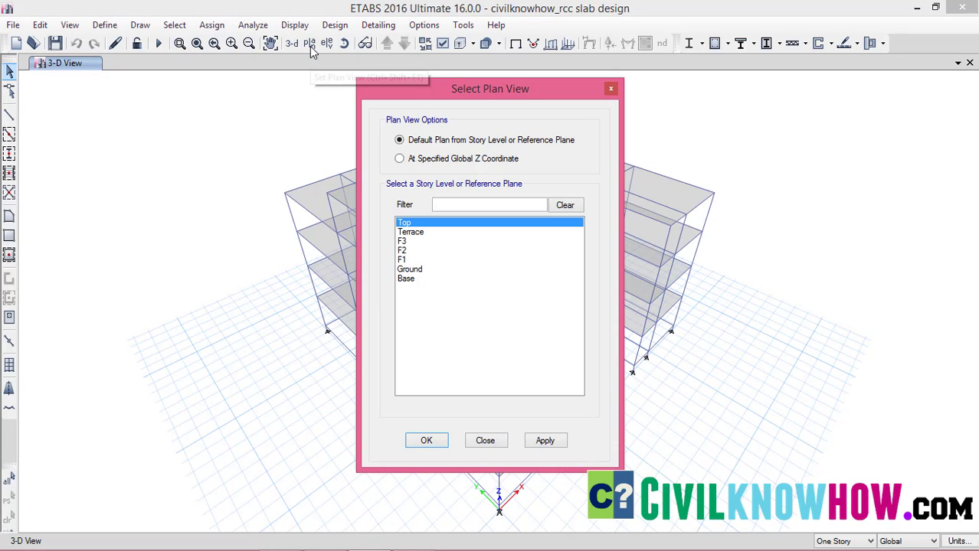
click(403, 241)
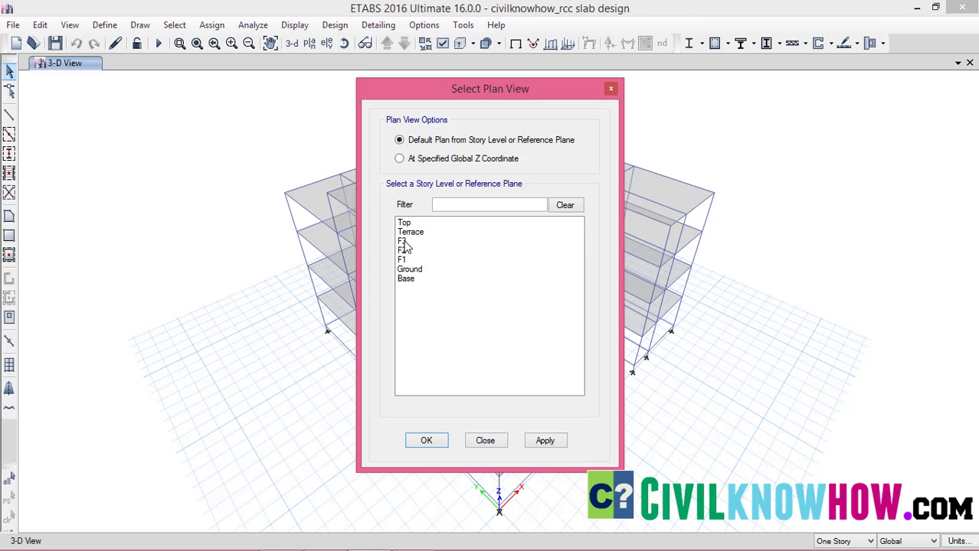
click(545, 441)
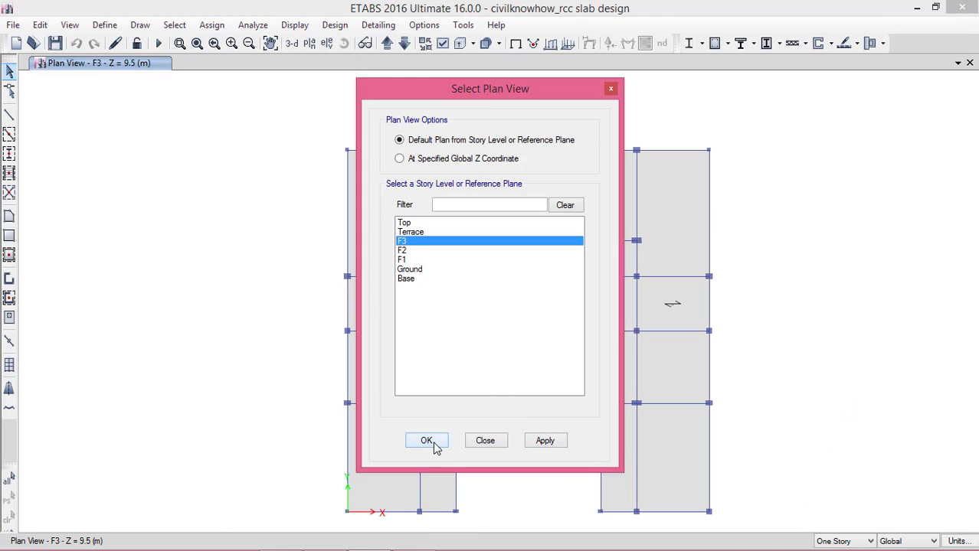
click(435, 442)
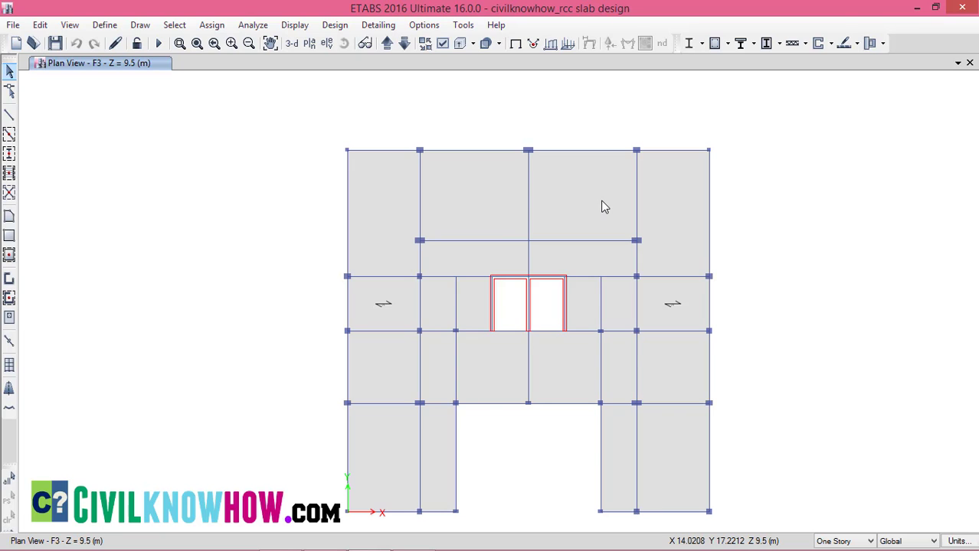
Step: Start drawing design strips on layer A as Column Strip, with start widths of 0 mm left and 1250 mm right
click(141, 26)
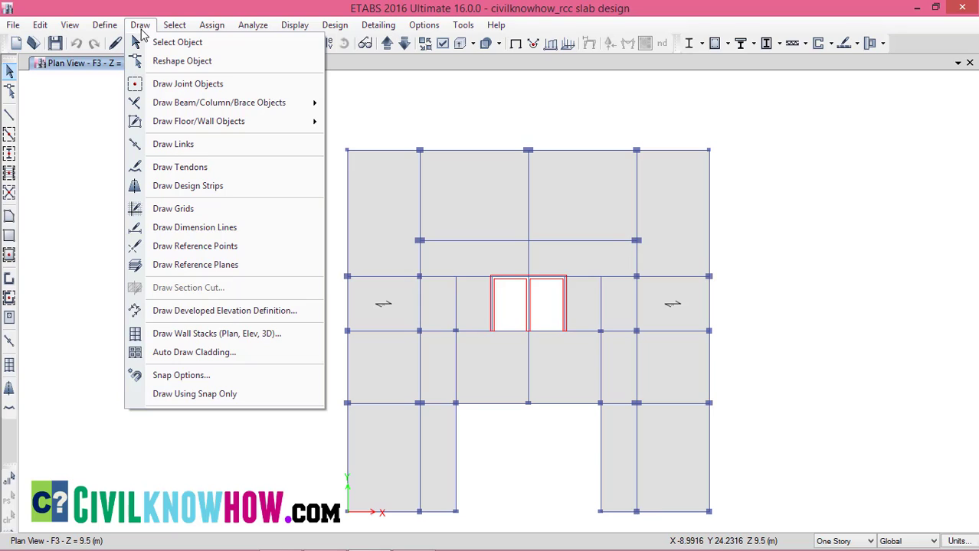
click(167, 188)
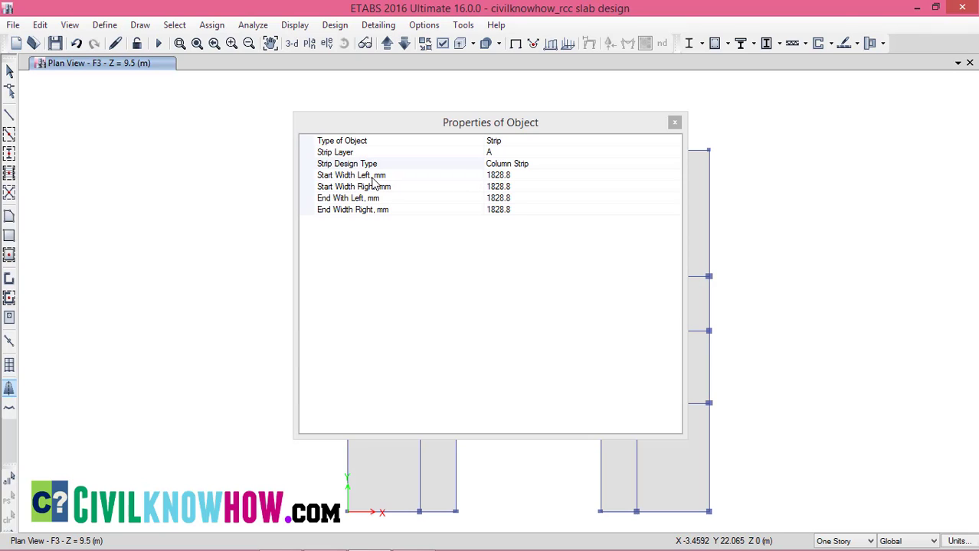
click(494, 178)
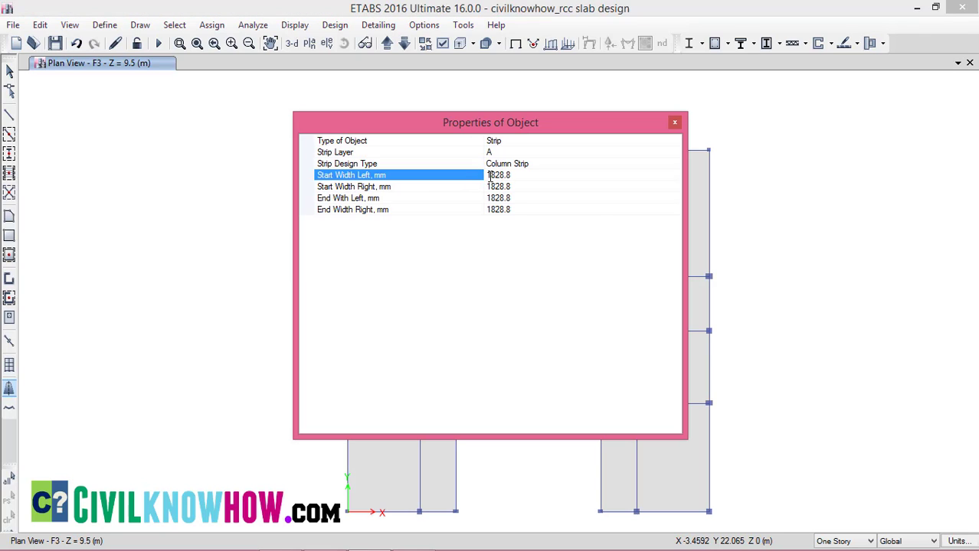
click(543, 176)
text(0)
click(490, 187)
drag(487, 186, 526, 188)
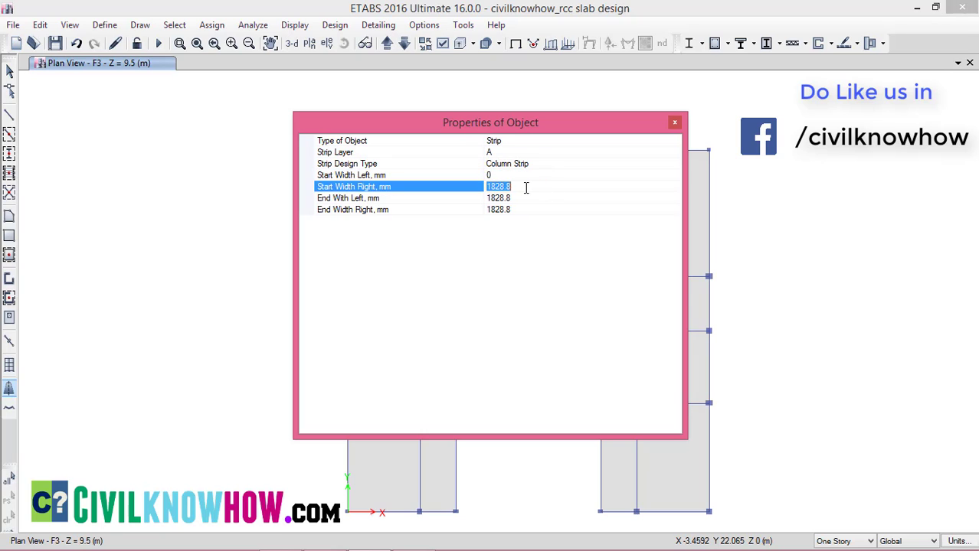
text(1250)
Step: Set the column strip's end widths to 0 mm left and 1250 mm right
click(539, 212)
click(491, 198)
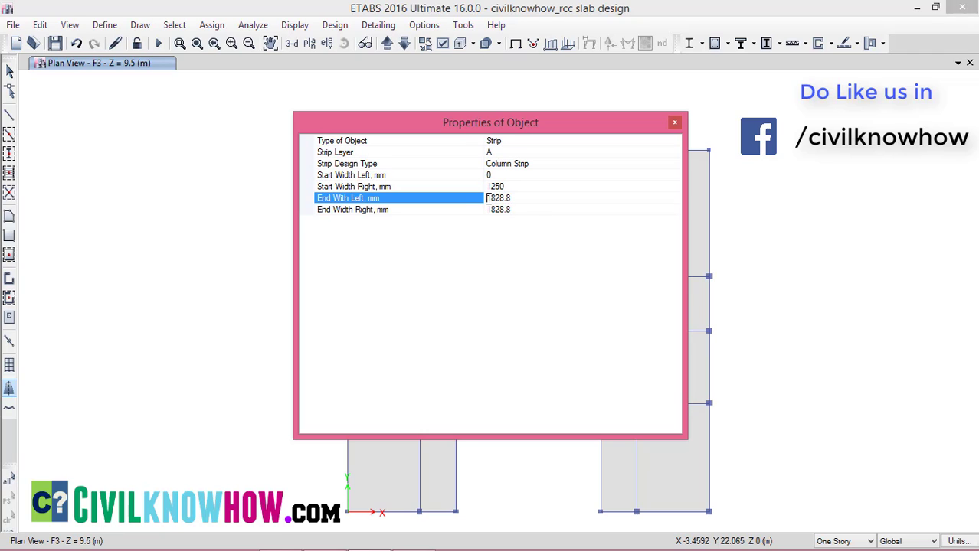
drag(487, 198, 528, 212)
text(0)
click(526, 215)
click(487, 209)
text(1)
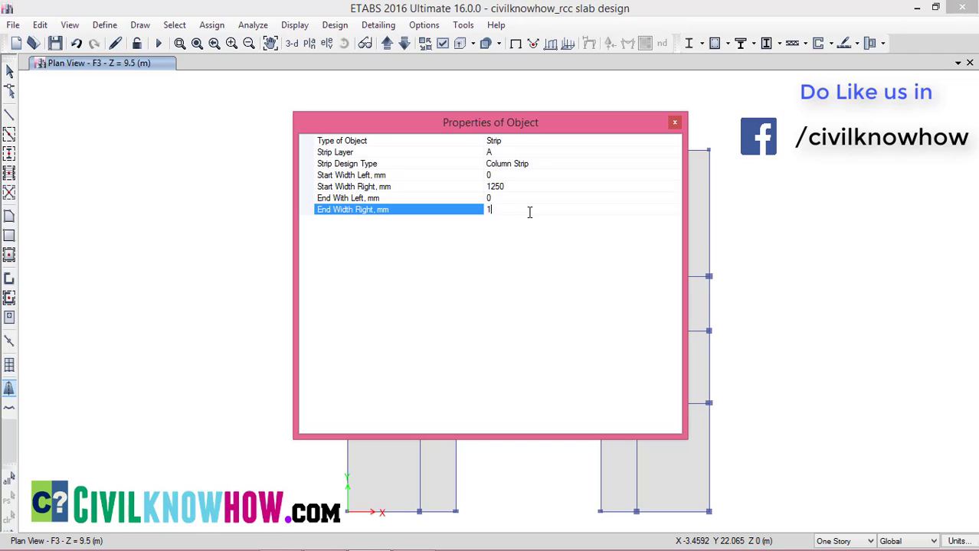
text(250)
click(530, 243)
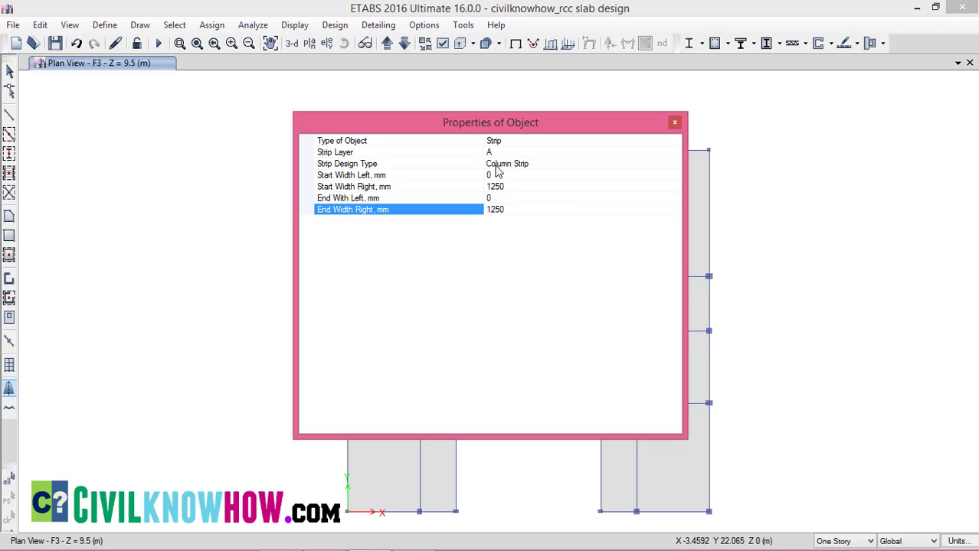
click(674, 124)
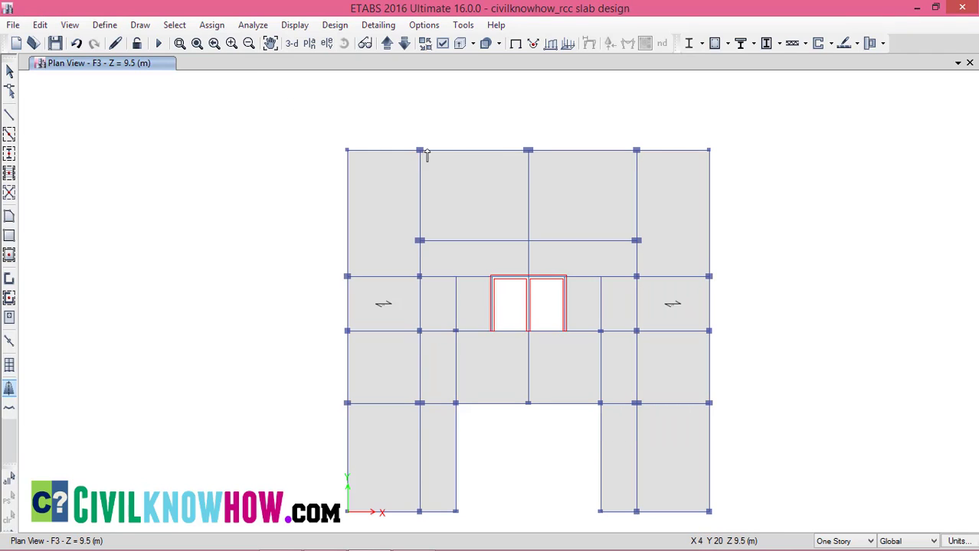
Step: Draw a 12 m layer A column strip along the F3 slab's upper edge, from X 4, Y 20 to X 16, Y 20
click(420, 151)
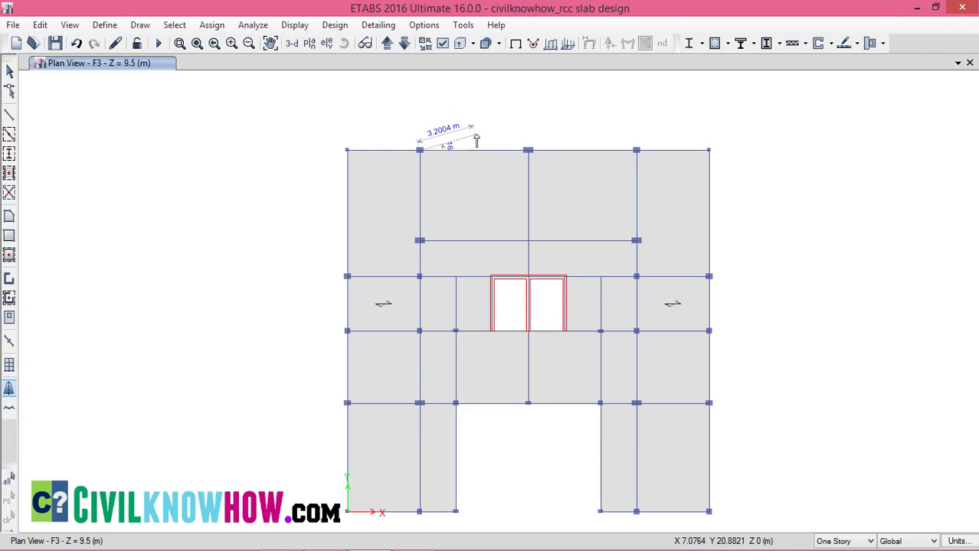
click(465, 138)
click(420, 150)
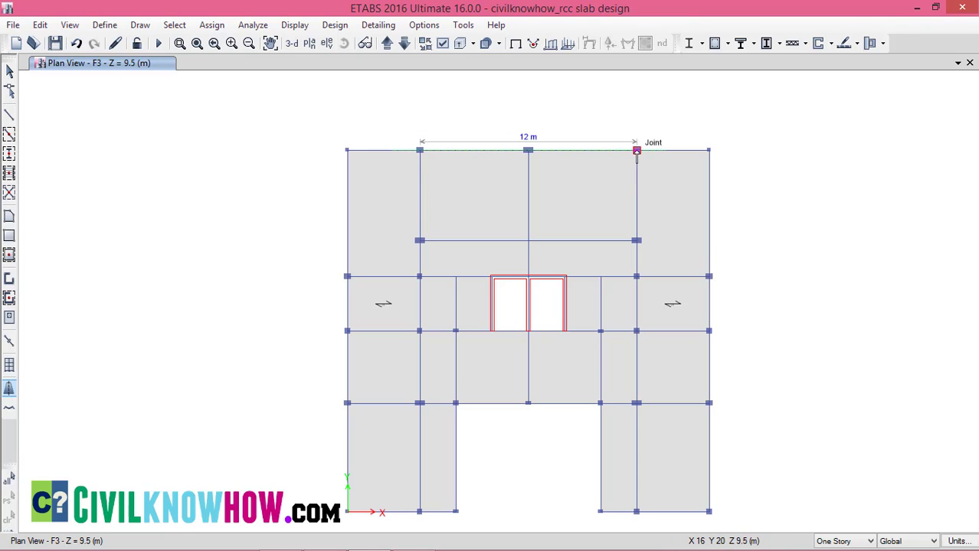
click(636, 151)
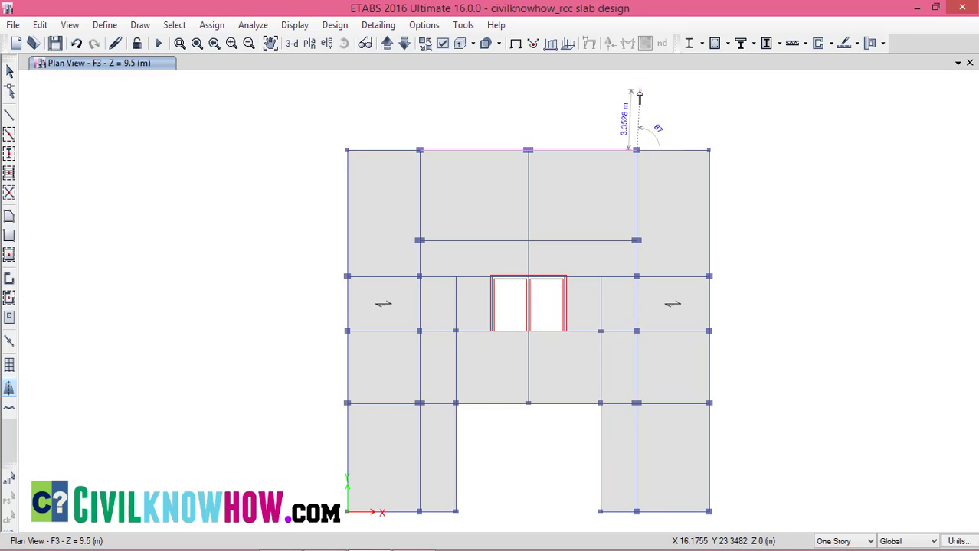
click(637, 101)
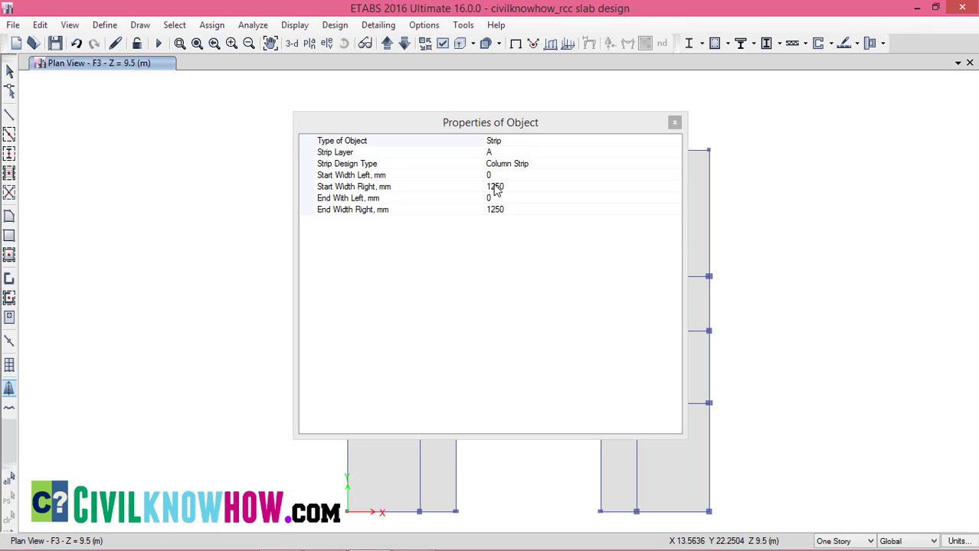
Step: Set the column strip's start widths to 1250 mm left and 0 mm right
click(489, 175)
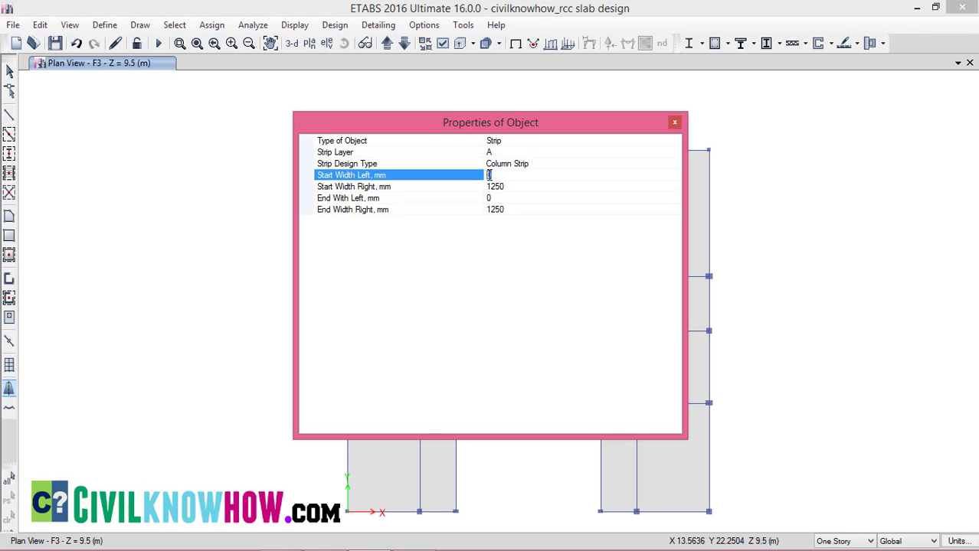
text(1250)
click(502, 187)
drag(503, 188, 483, 186)
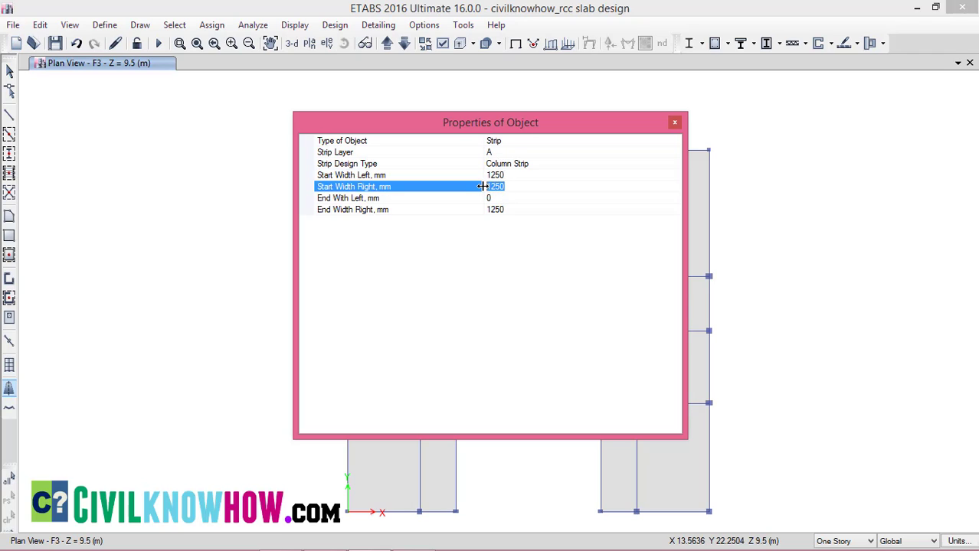
text(0)
Step: Set the column strip's end widths to 1250 mm left and 0 mm right
click(494, 197)
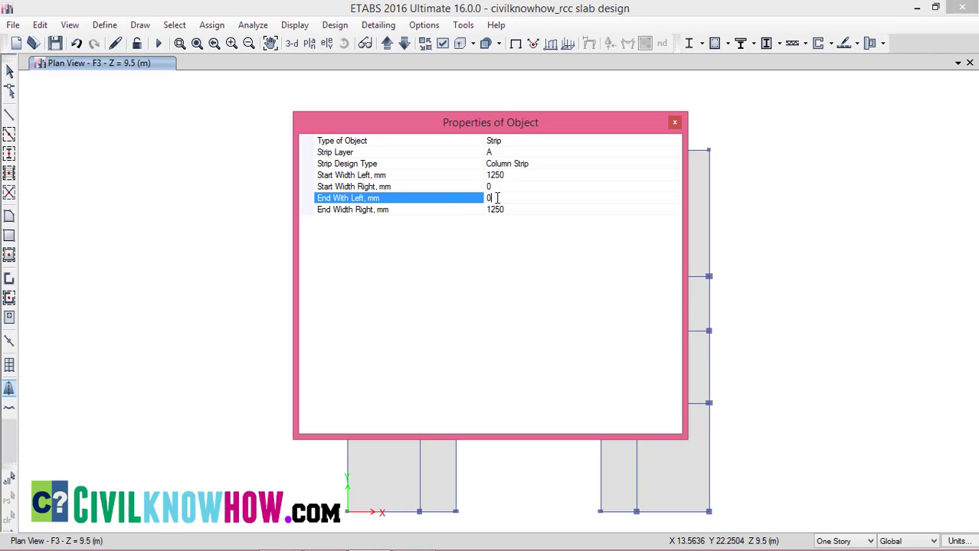
drag(496, 197, 484, 197)
text(1250)
click(506, 210)
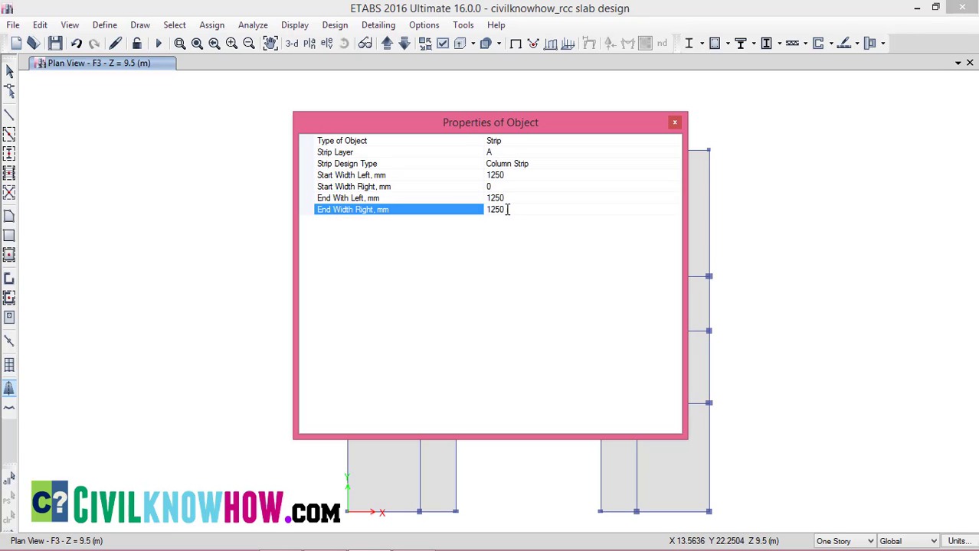
drag(506, 210, 481, 215)
text(0)
click(674, 123)
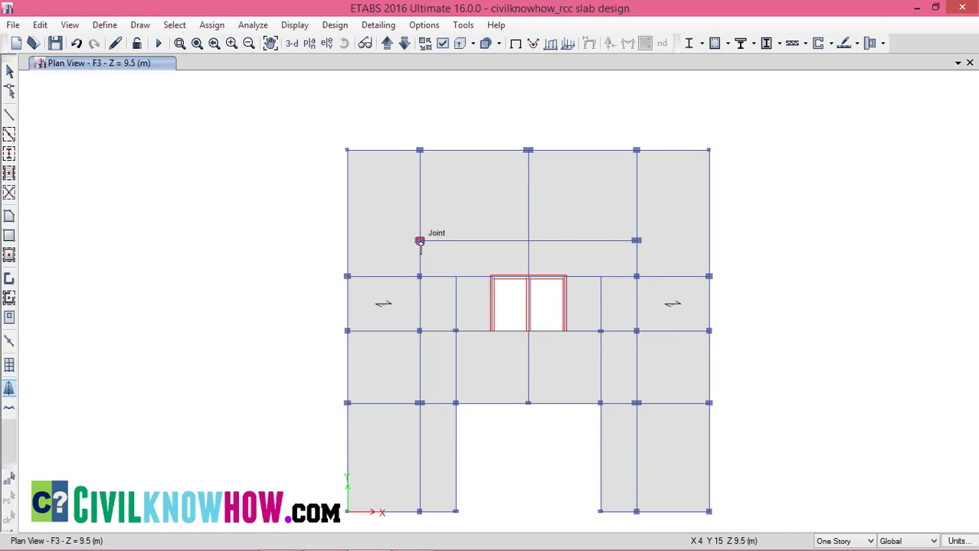
Step: Draw a layer A column strip along the beam line from X 4, Y 15 to X 16, Y 15
click(420, 240)
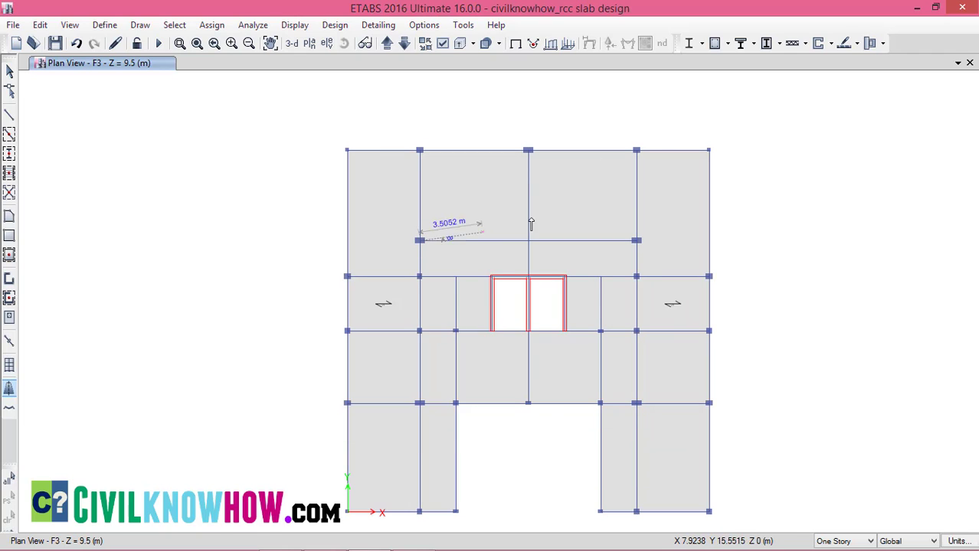
click(637, 240)
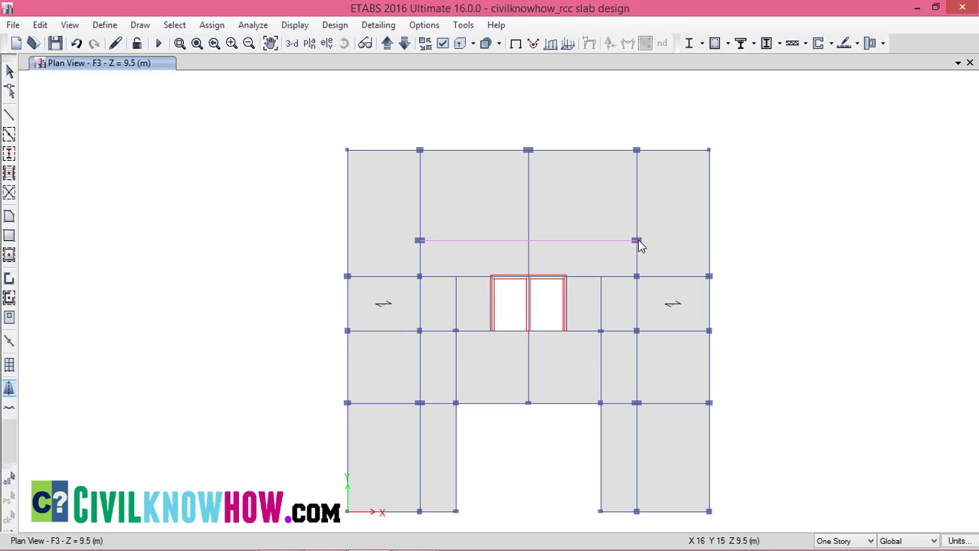
key(Escape)
Step: Change the strip design type to Middle Strip and set its right widths at start and end to 1250 mm
right_click(651, 221)
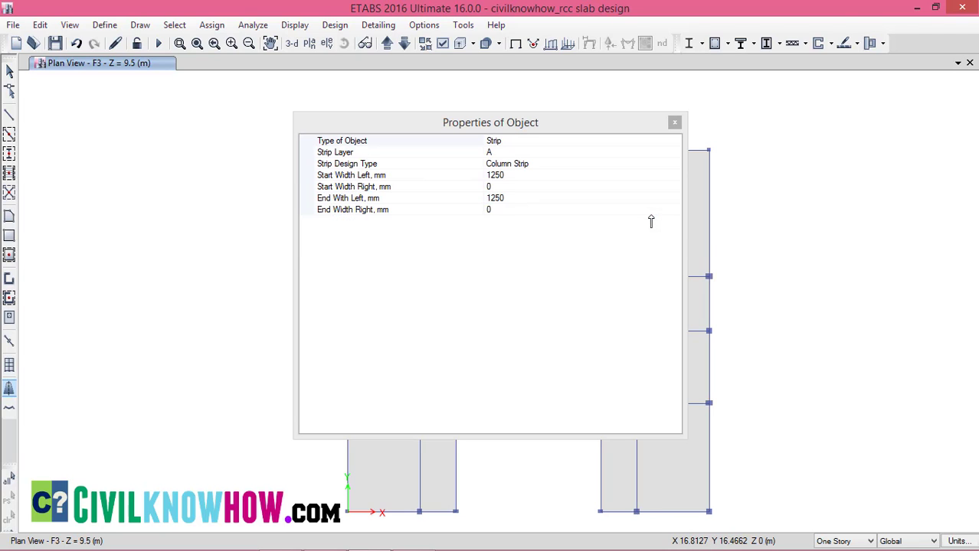
click(540, 167)
click(674, 164)
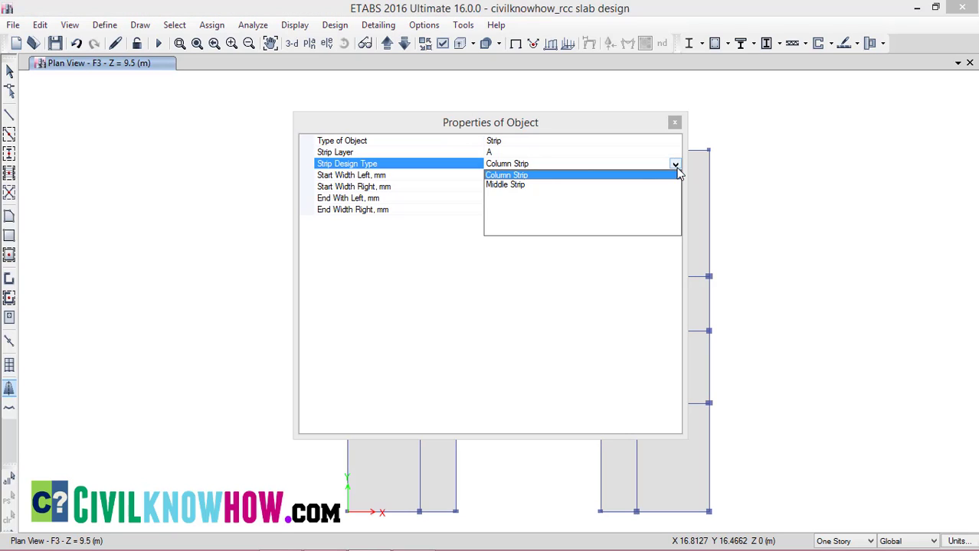
click(504, 187)
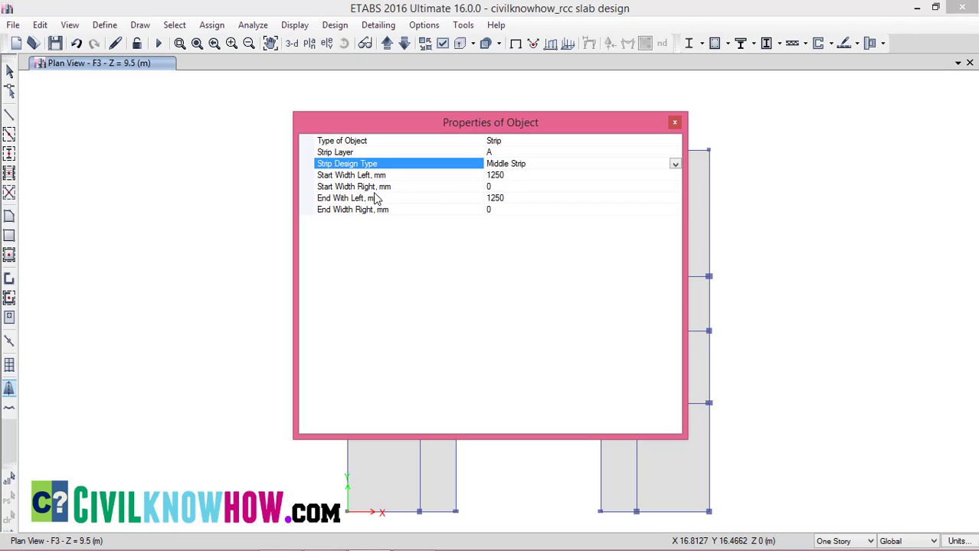
click(491, 187)
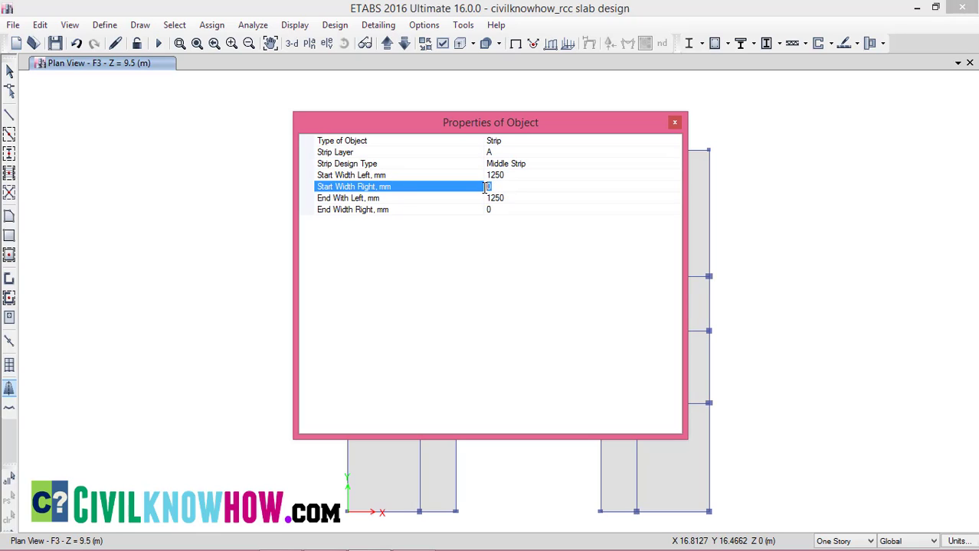
text(1250)
click(495, 211)
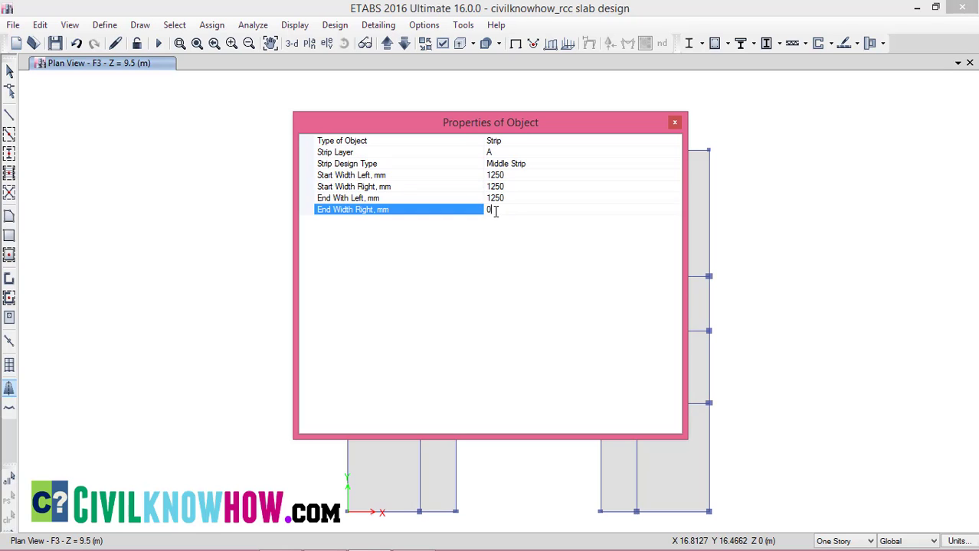
drag(495, 212, 481, 207)
text(1250)
click(674, 125)
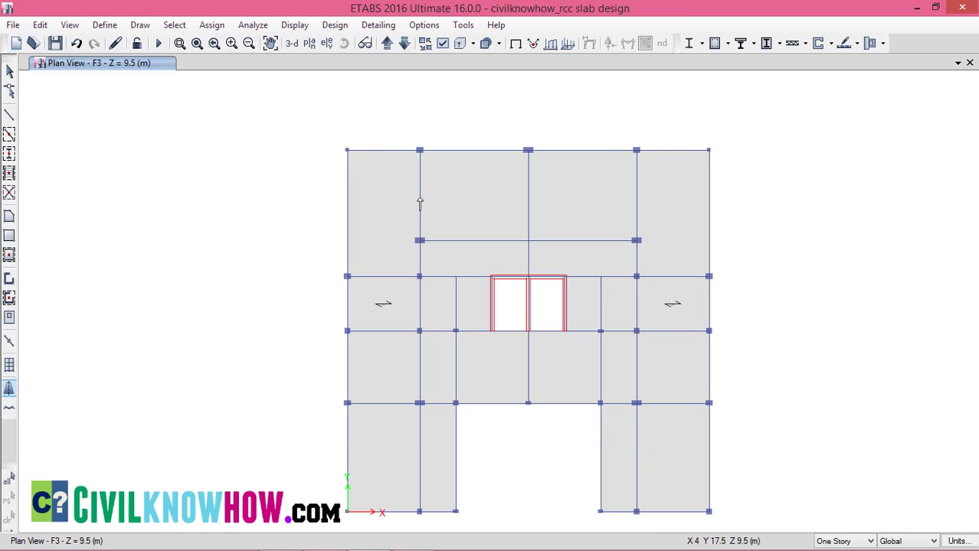
Step: Draw a layer A middle strip midway between the two column strips, from X 4, Y 17.5 to X 16, Y 17.5
click(420, 196)
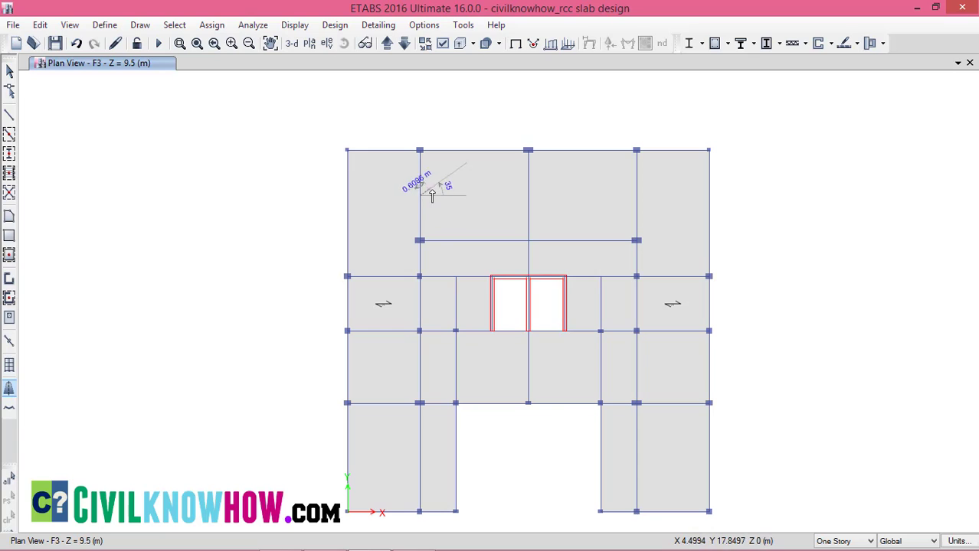
click(637, 196)
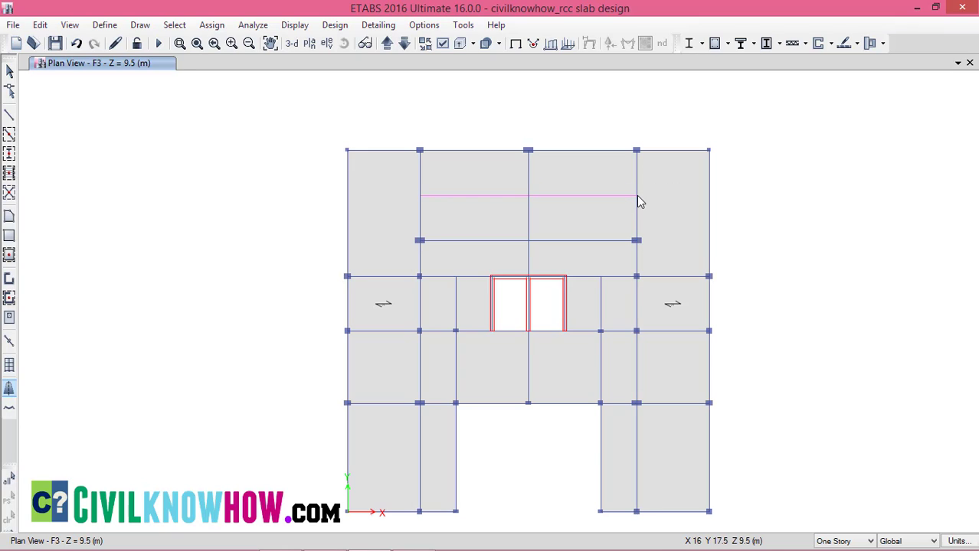
key(Escape)
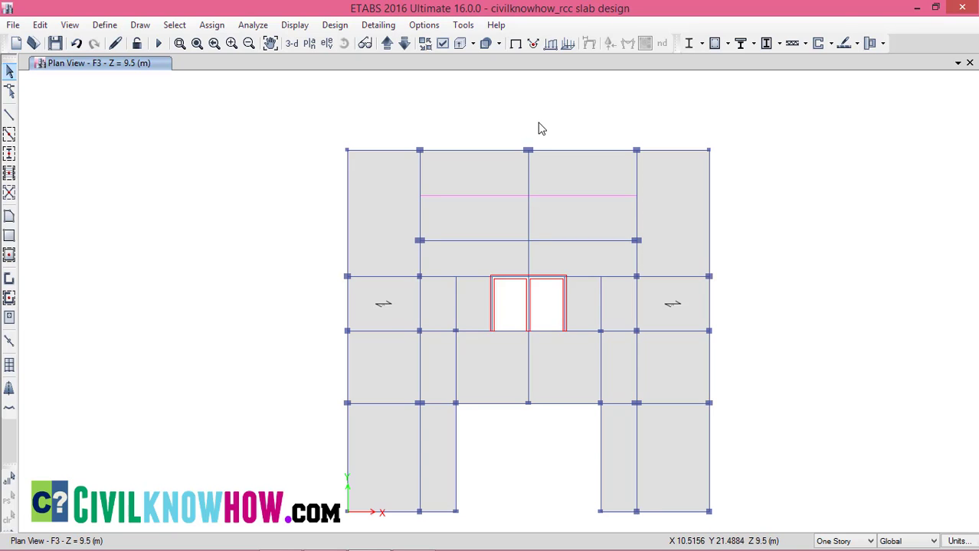
Step: Start another design strip with strip layer B and design type Column Strip
click(9, 390)
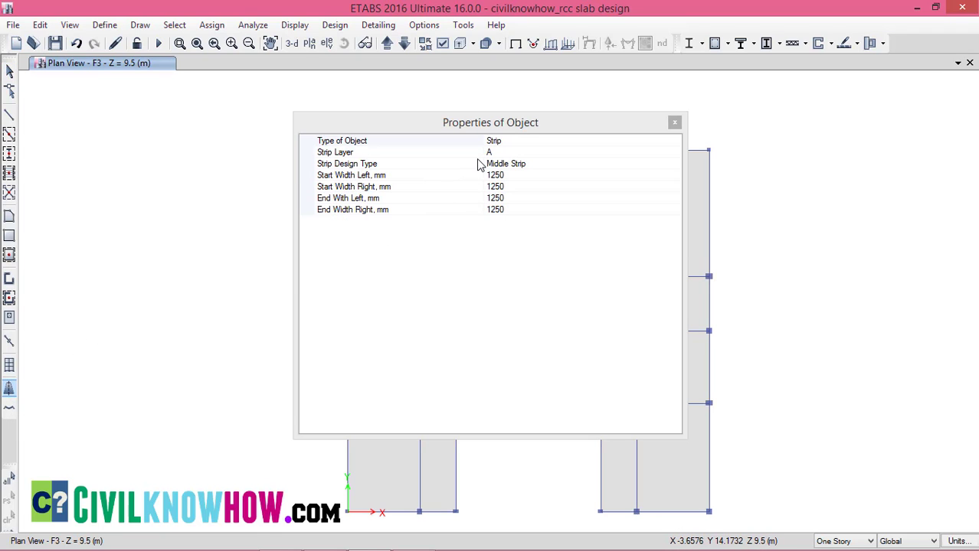
click(502, 152)
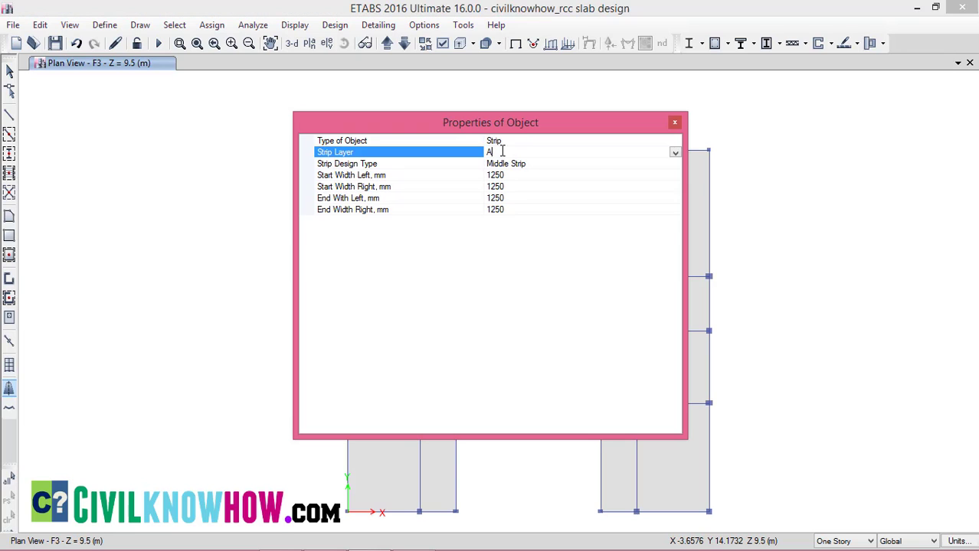
click(675, 152)
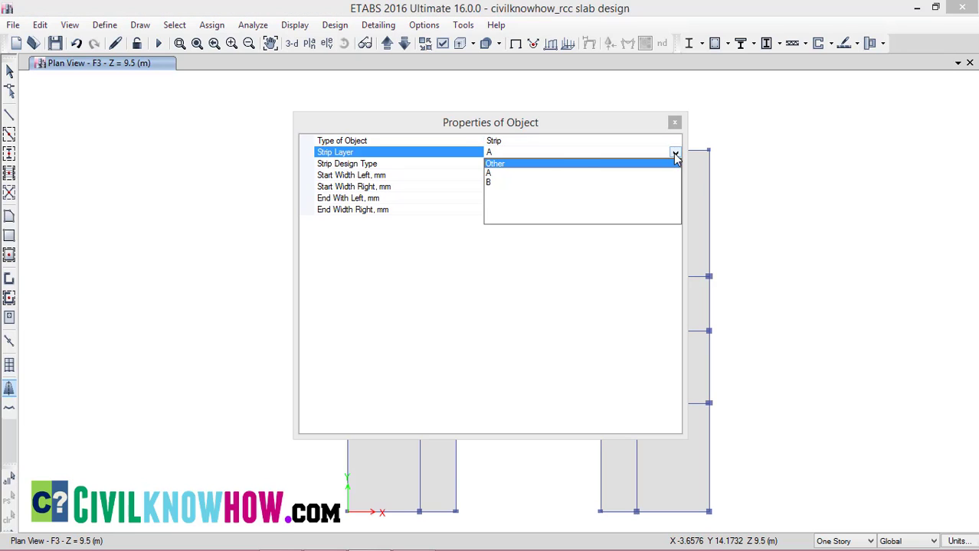
click(493, 184)
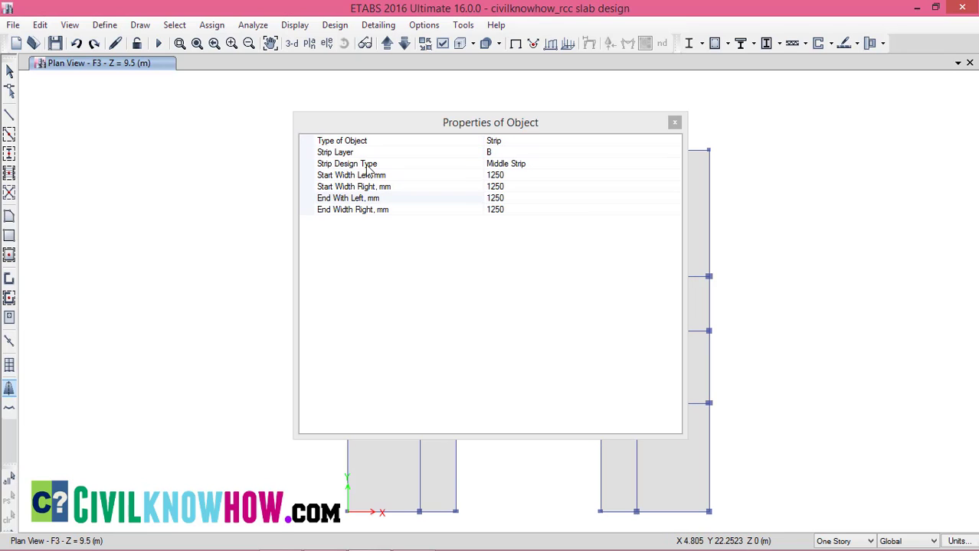
click(520, 163)
click(675, 164)
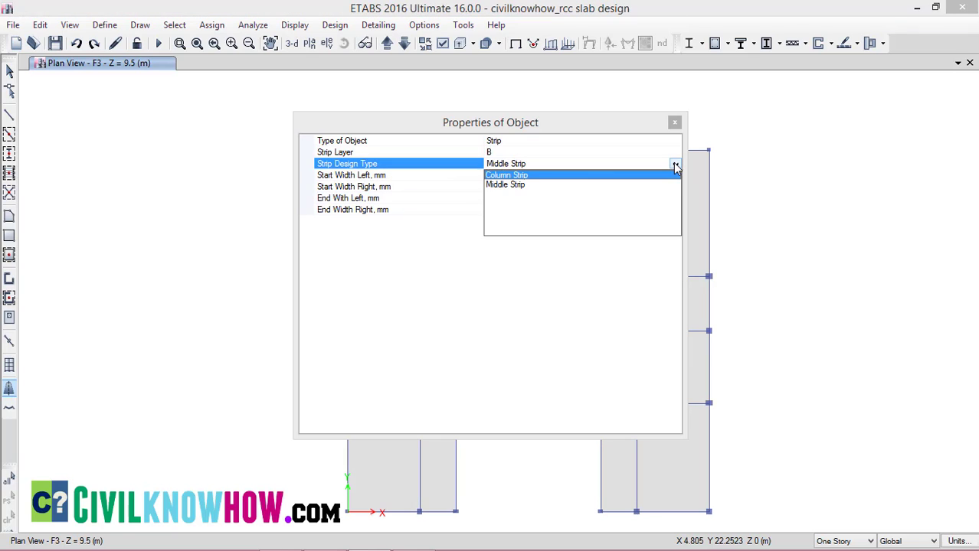
click(518, 177)
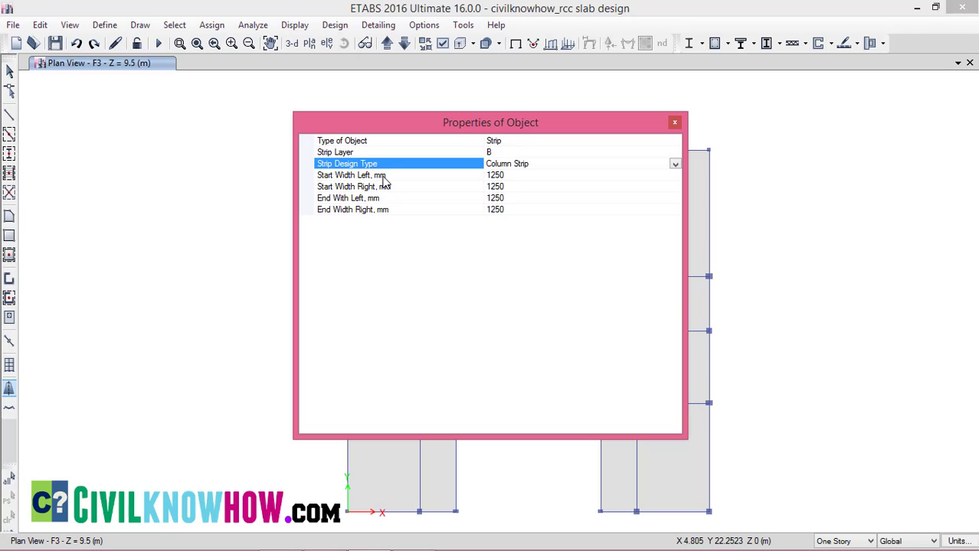
Step: Set the layer B column strip's left widths at start and end to 0 mm, keeping the right widths at 1250 mm
click(498, 175)
click(484, 175)
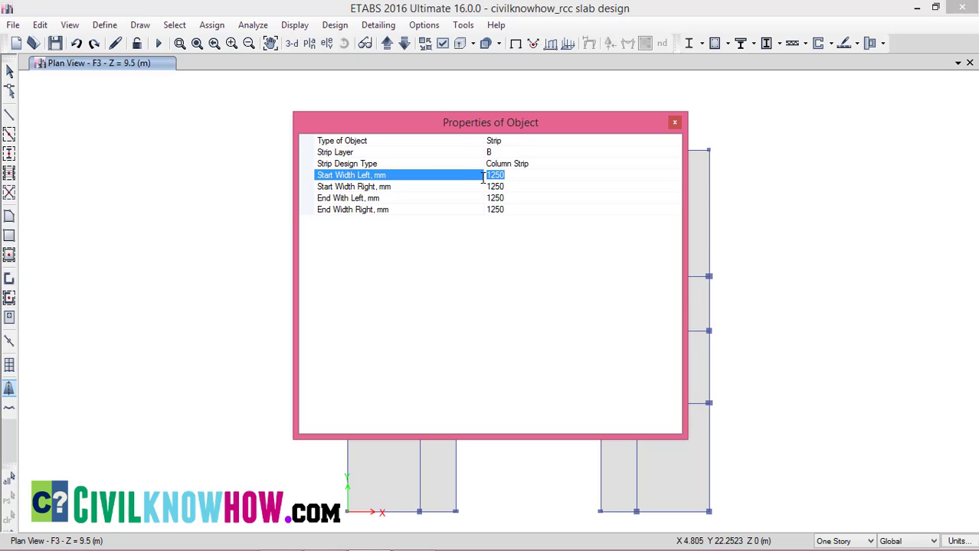
text(0)
click(494, 187)
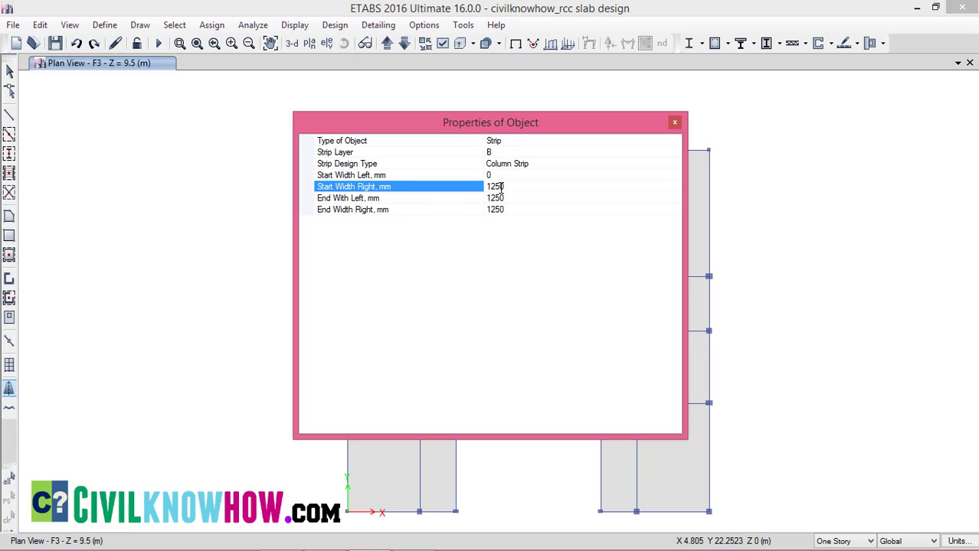
click(503, 198)
drag(504, 198, 486, 200)
text(0)
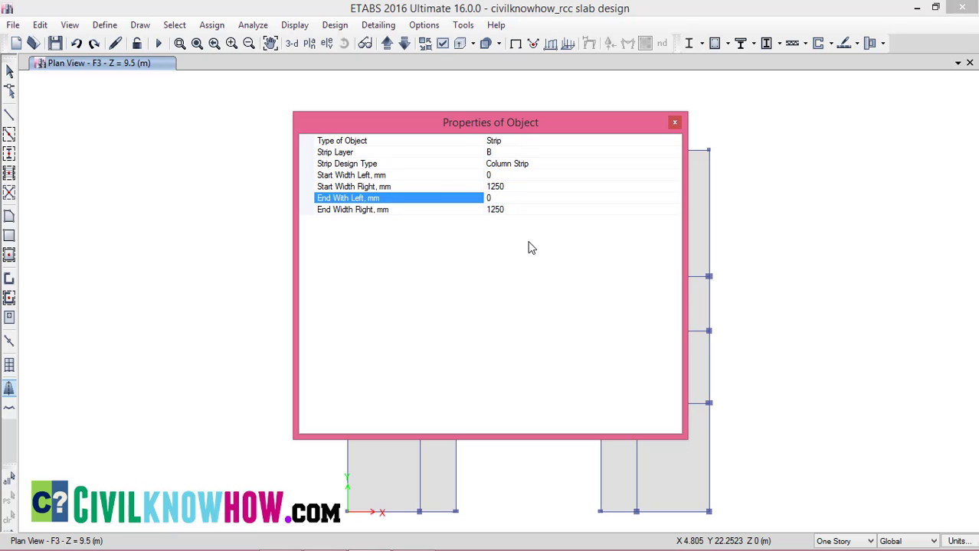
click(674, 125)
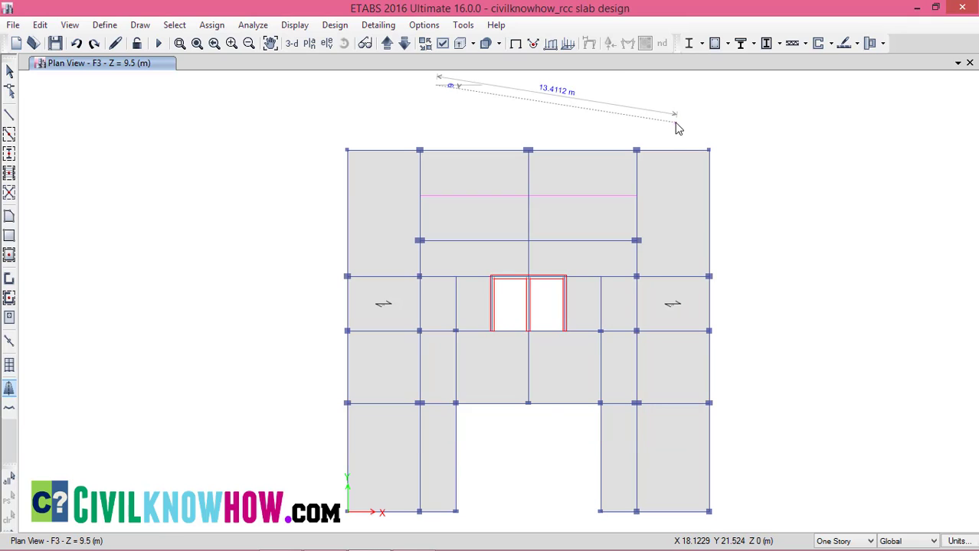
right_click(670, 105)
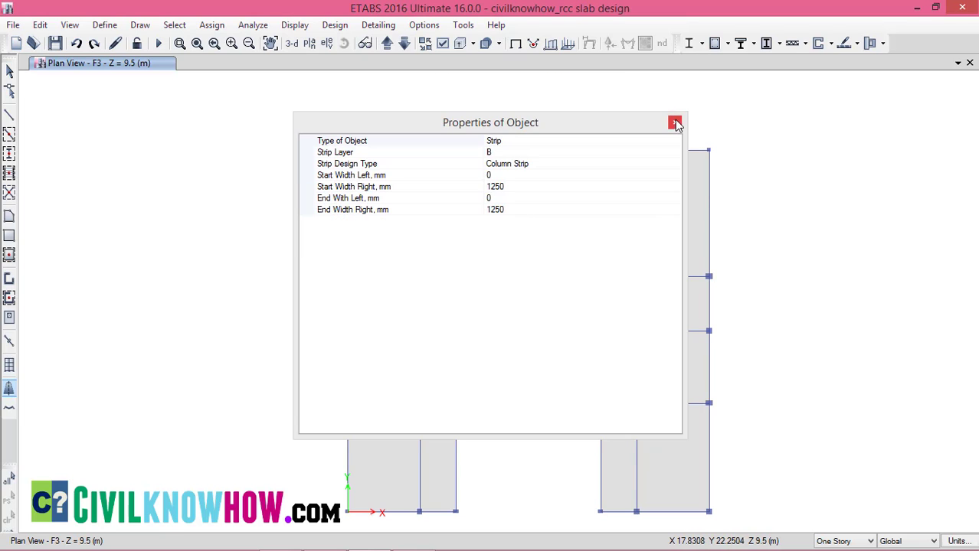
click(675, 125)
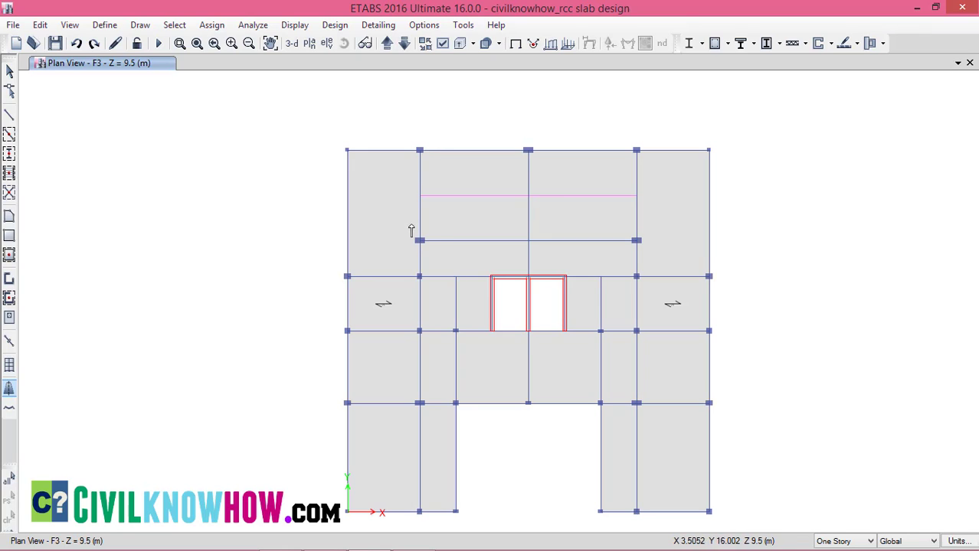
Step: Draw two layer B column strips from Y 15 to Y 20, one along X 4 and one along X 10
click(419, 240)
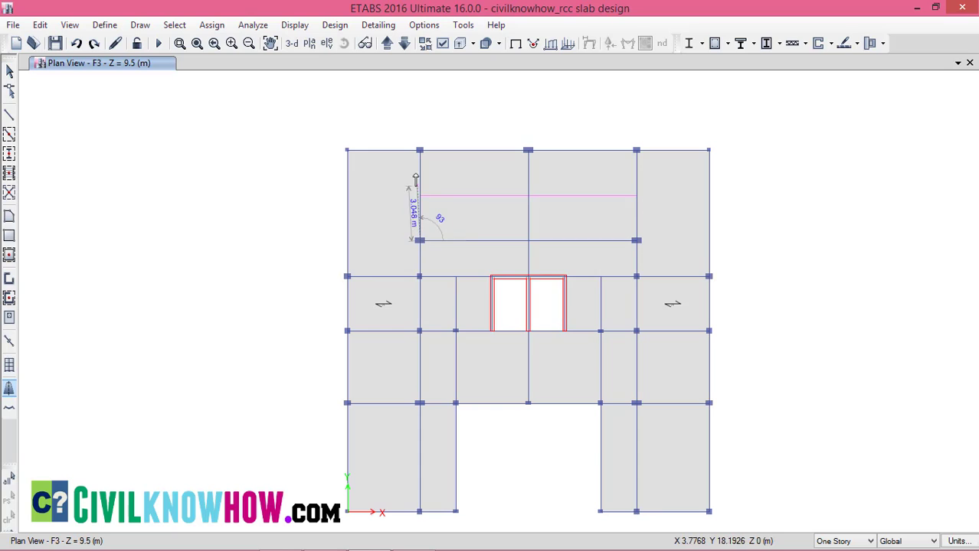
click(420, 151)
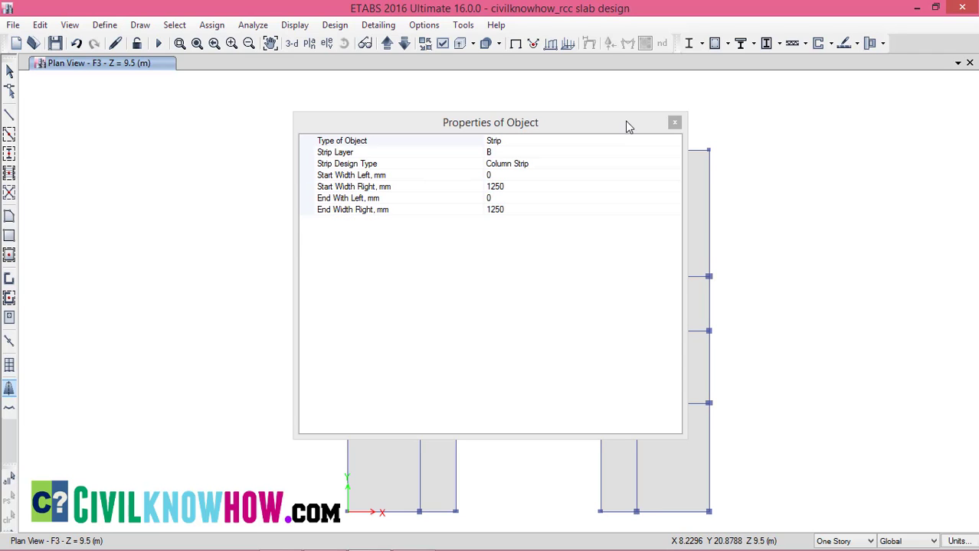
click(673, 123)
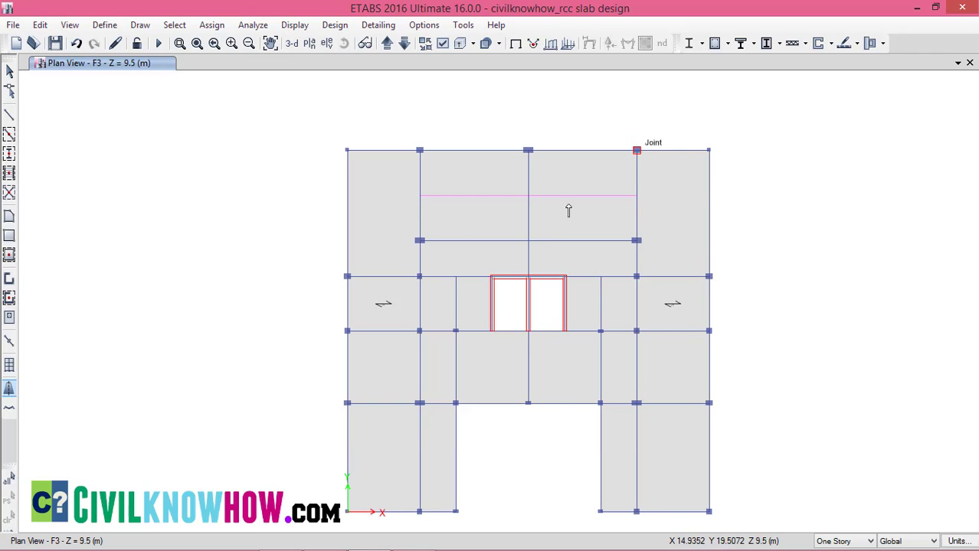
click(528, 241)
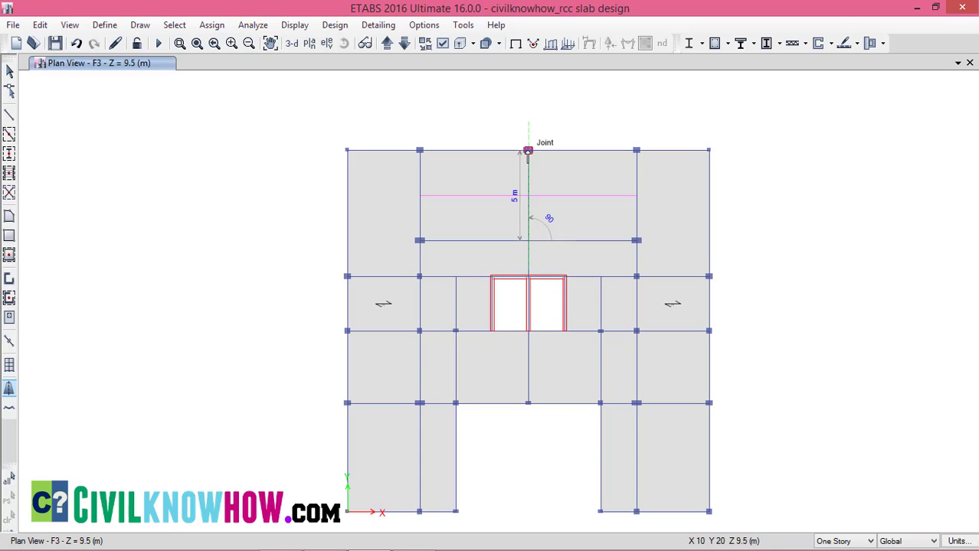
double_click(527, 151)
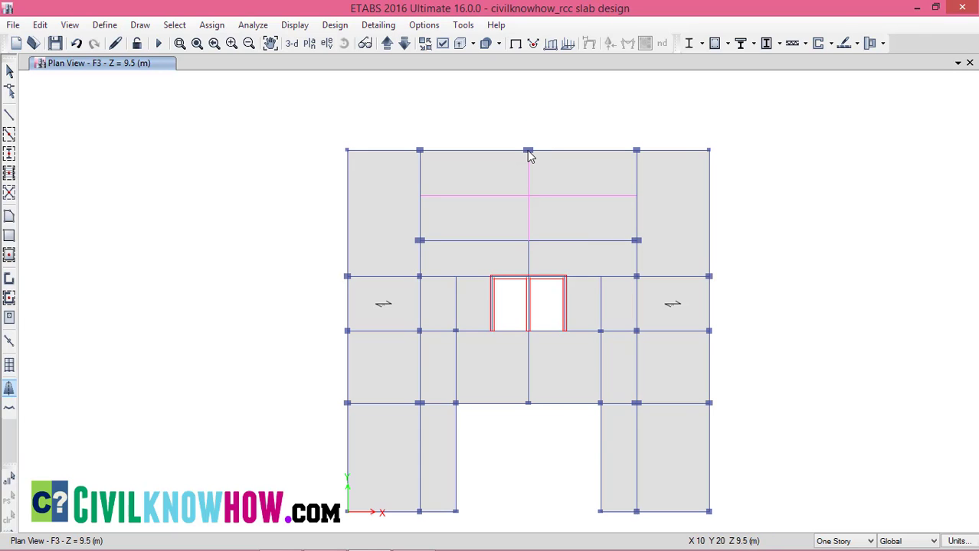
right_click(529, 154)
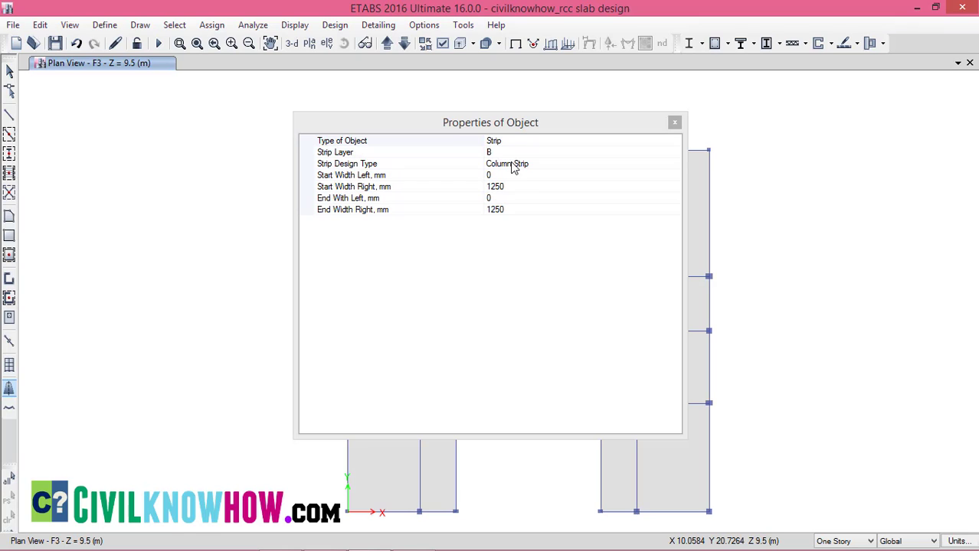
Step: Set the column strip's left widths at start and end to 1250 mm and both right widths to 0 mm
click(491, 175)
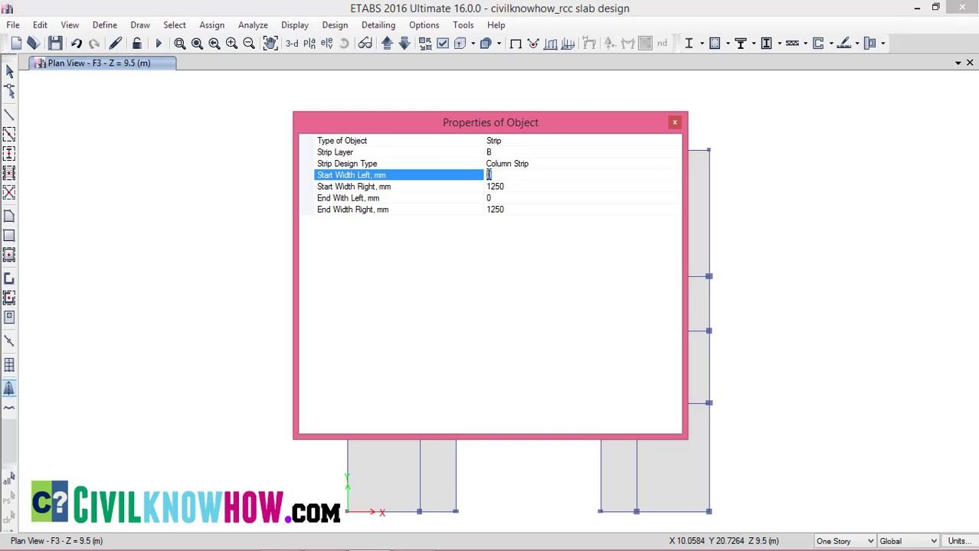
text(1250)
click(503, 188)
drag(505, 188, 482, 199)
text(0)
click(490, 197)
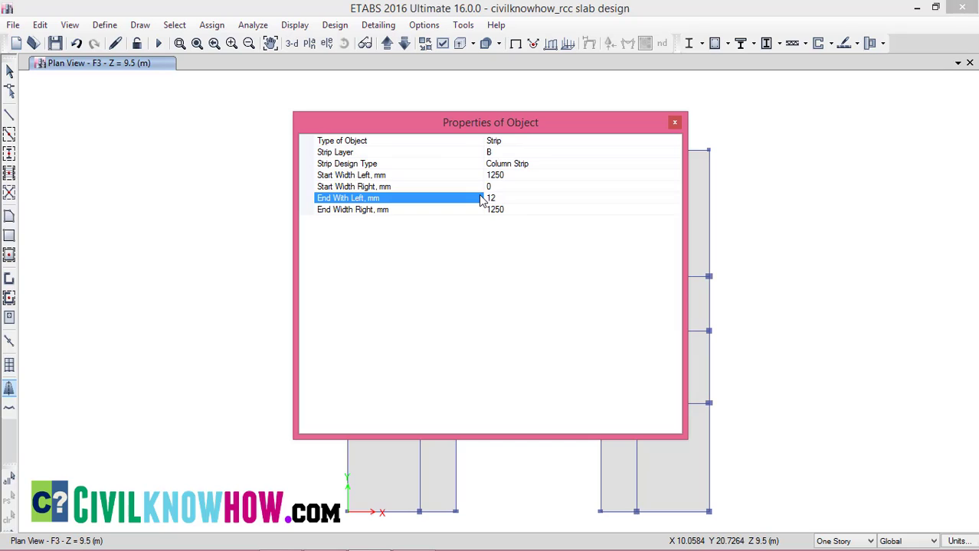
text(1250)
click(509, 210)
drag(501, 210, 474, 215)
text(0)
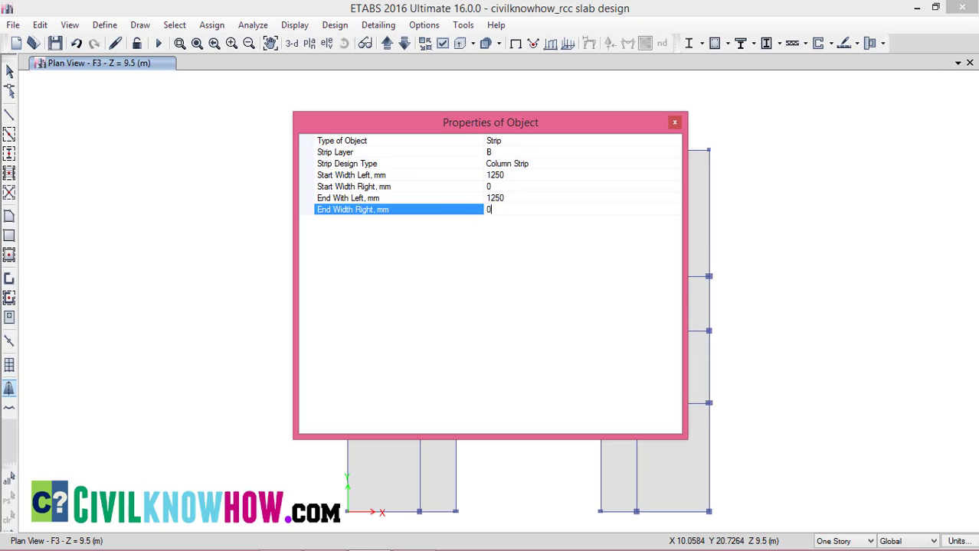
click(675, 124)
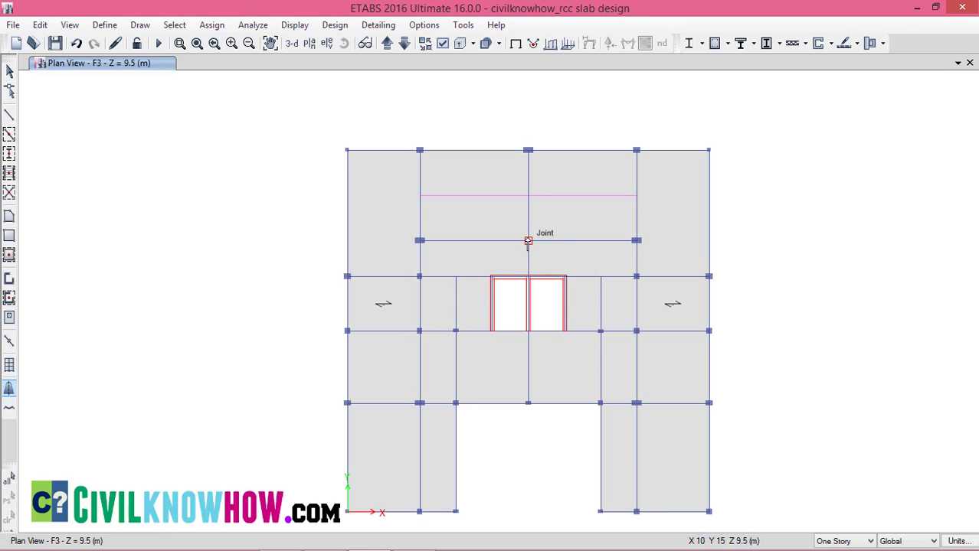
Step: Draw the opposite-side layer B column strips from Y 15 to Y 20, along X 10 and along X 16
click(528, 241)
click(528, 151)
key(Return)
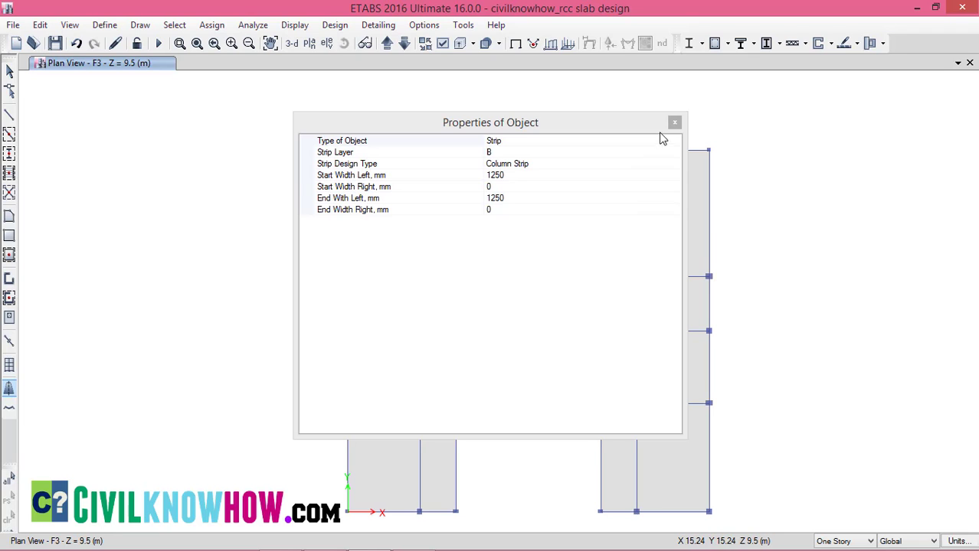
click(674, 125)
click(636, 242)
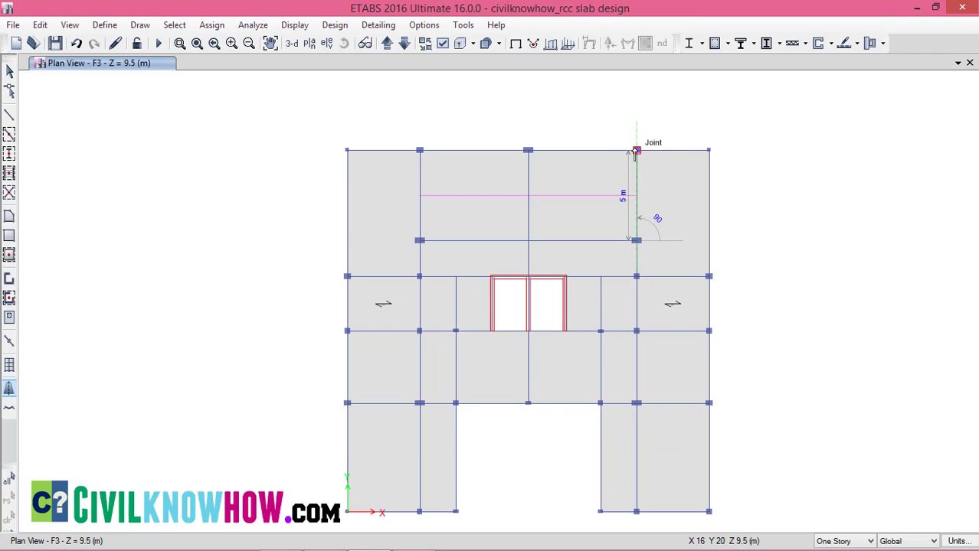
click(636, 151)
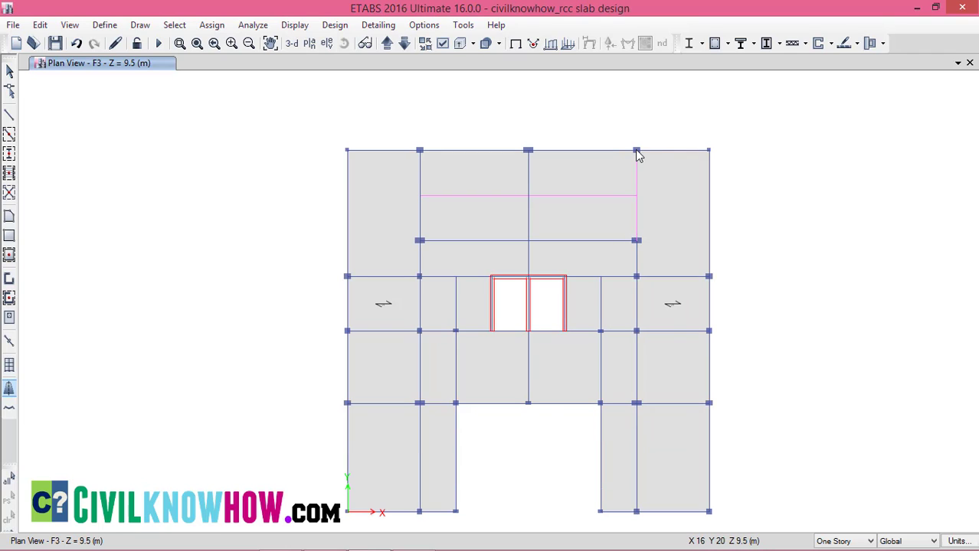
key(Return)
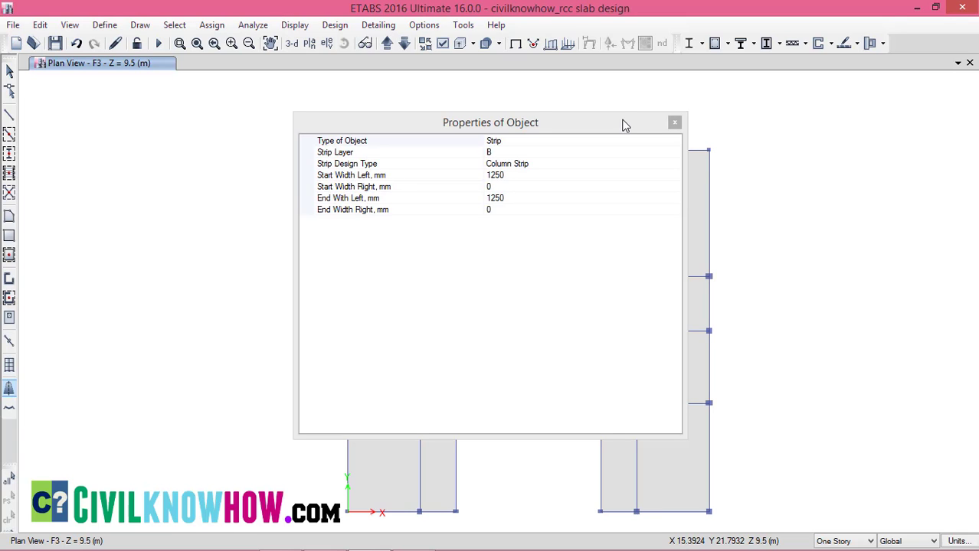
Step: Change the strip design type to Middle Strip and set its left and right start widths to 1750 mm
click(509, 164)
click(674, 164)
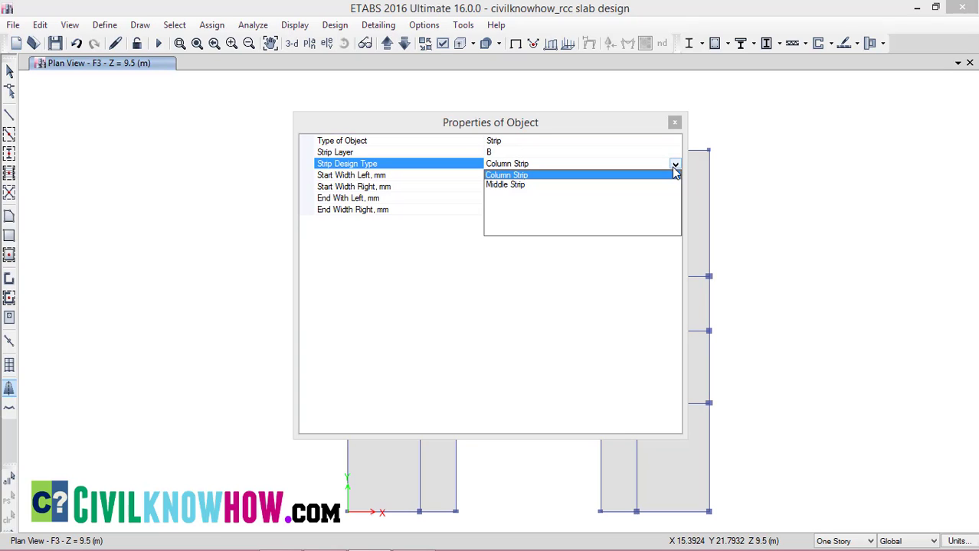
click(515, 186)
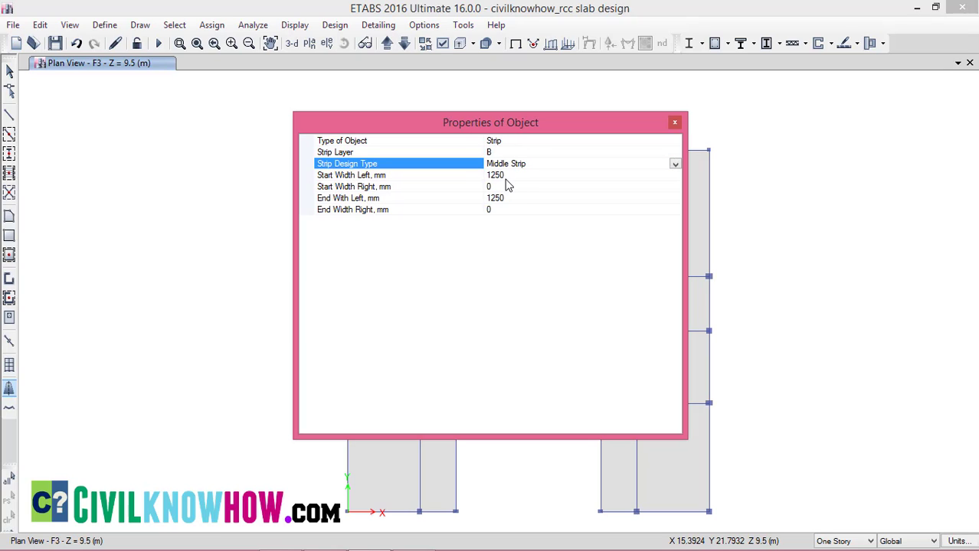
click(503, 176)
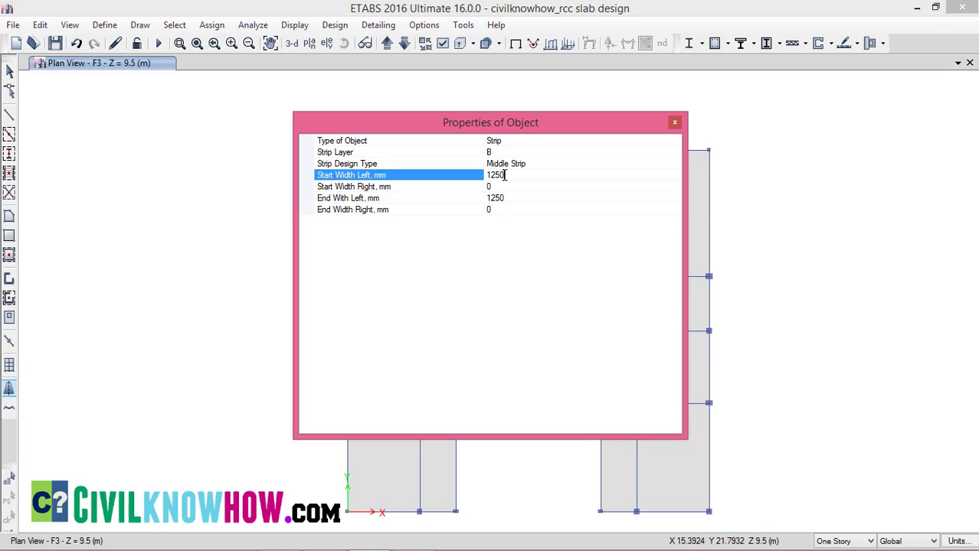
drag(505, 175, 483, 174)
text(1750)
click(495, 186)
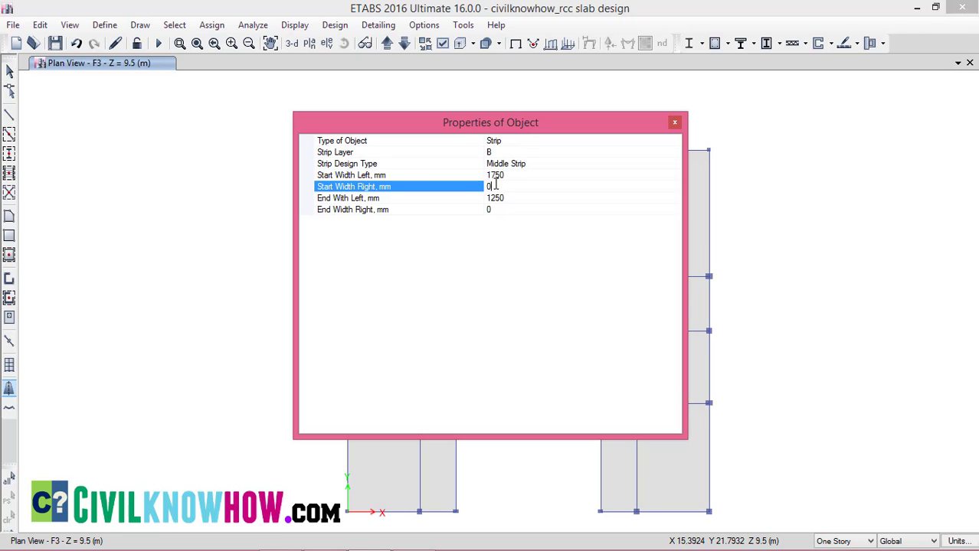
drag(497, 186, 485, 190)
text(1750)
Step: Set the middle strip's left and right end widths to 1750 mm
click(503, 198)
drag(503, 199, 468, 203)
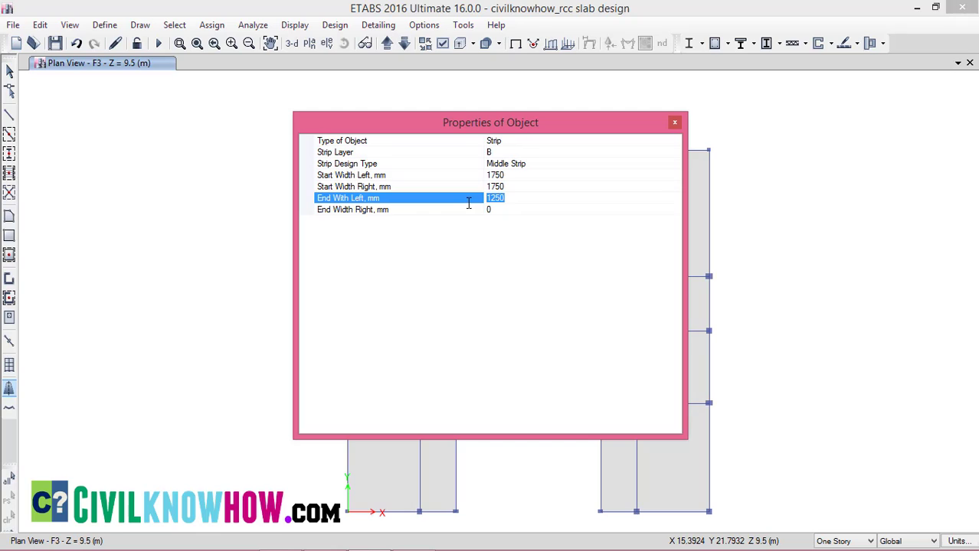
text(1750)
click(484, 210)
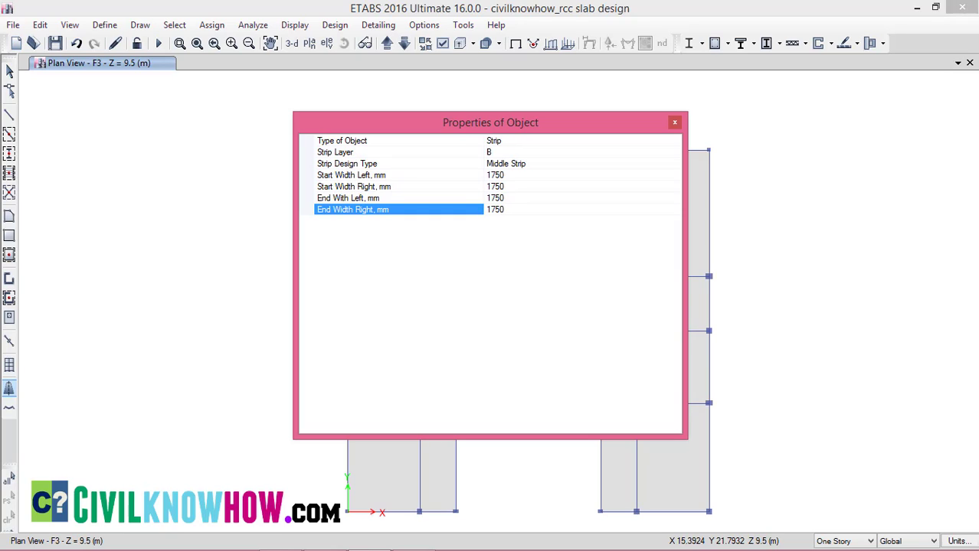
click(675, 122)
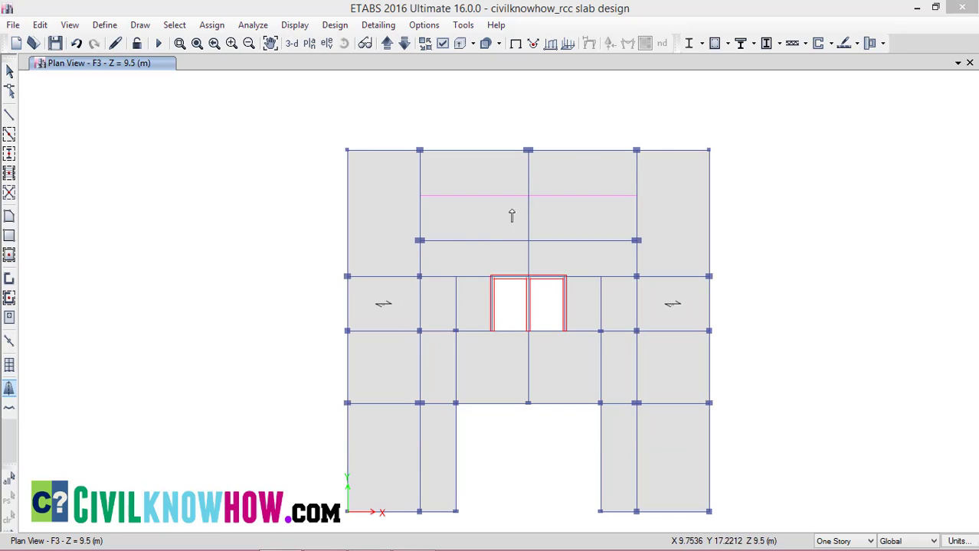
Step: Draw two layer B middle strips from Y 15 to Y 20 through the bay midpoints at X 7 and X 13
click(474, 240)
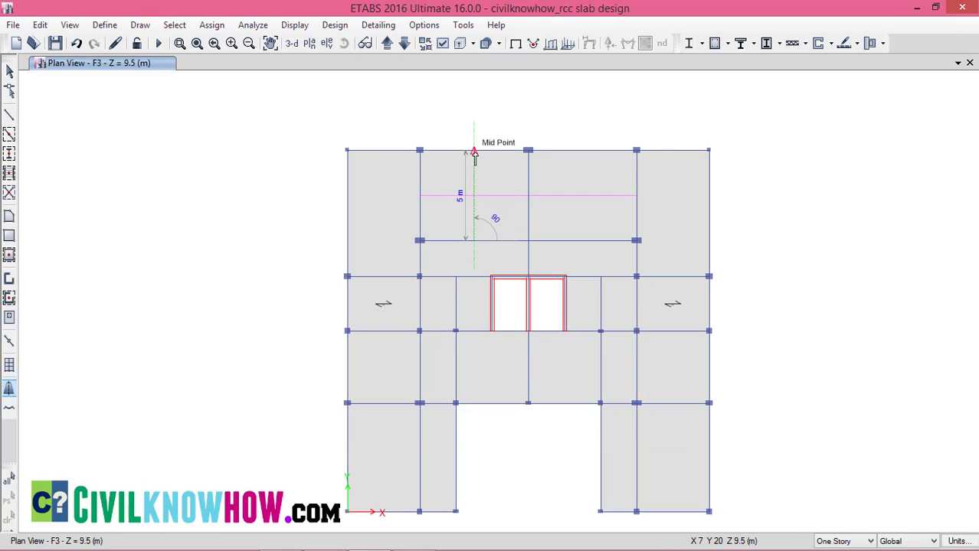
click(473, 151)
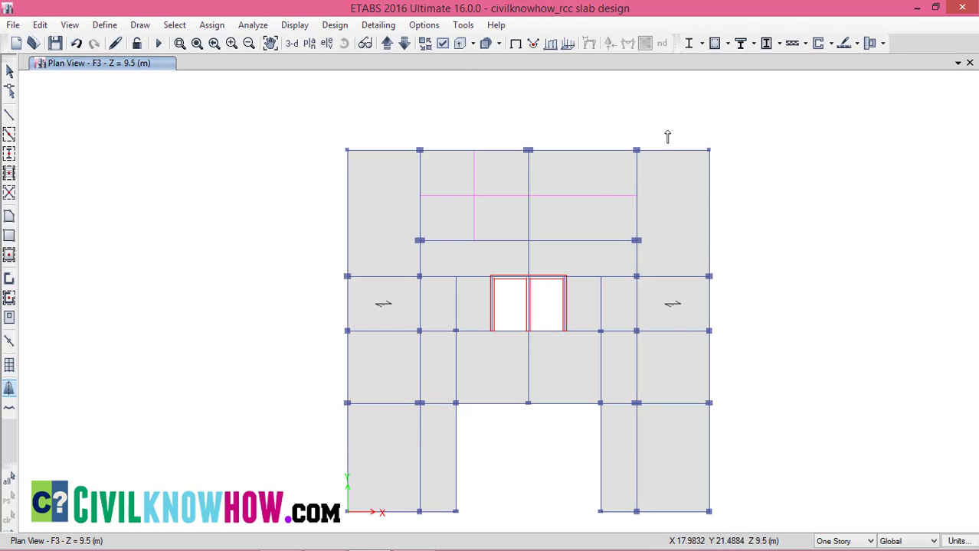
click(582, 241)
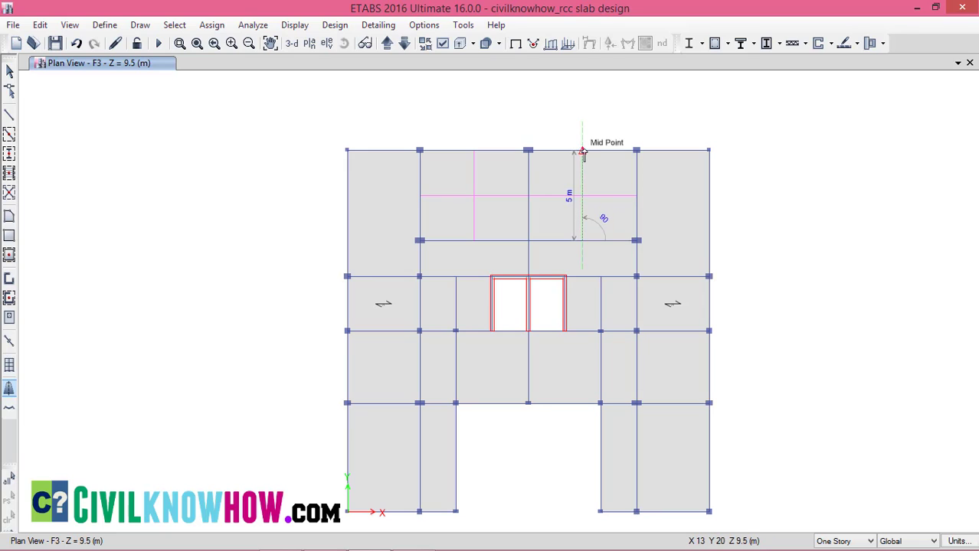
click(582, 151)
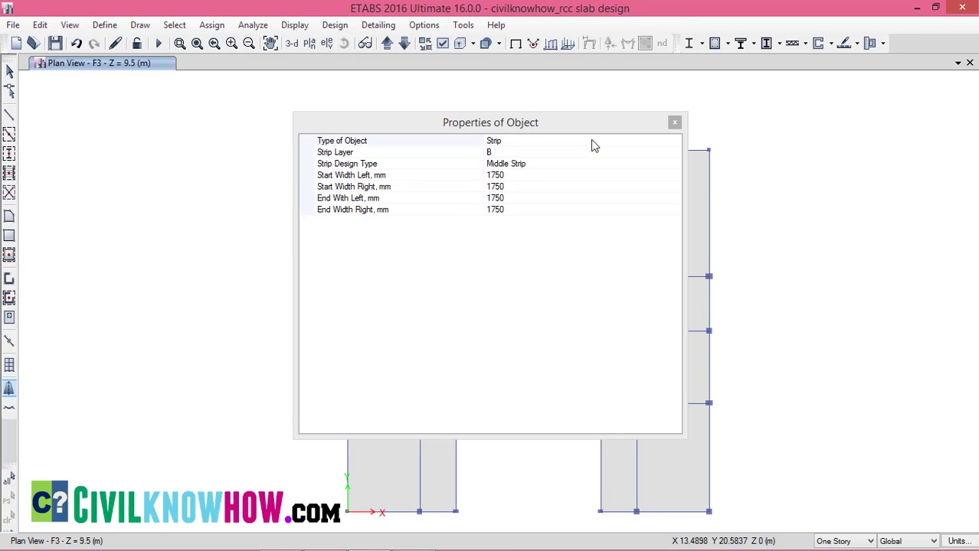
click(674, 123)
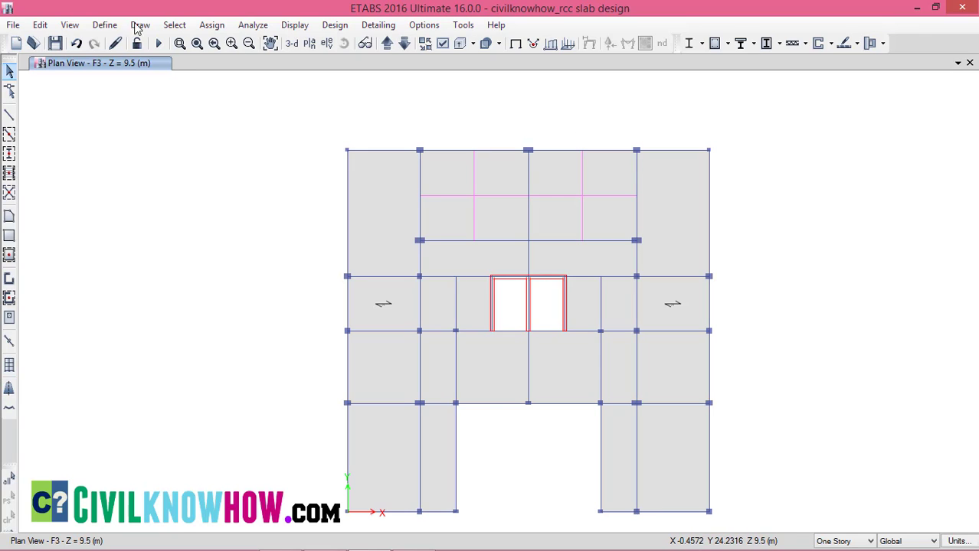
Step: Turn on the width display for design strip objects in the F3 plan view
click(70, 26)
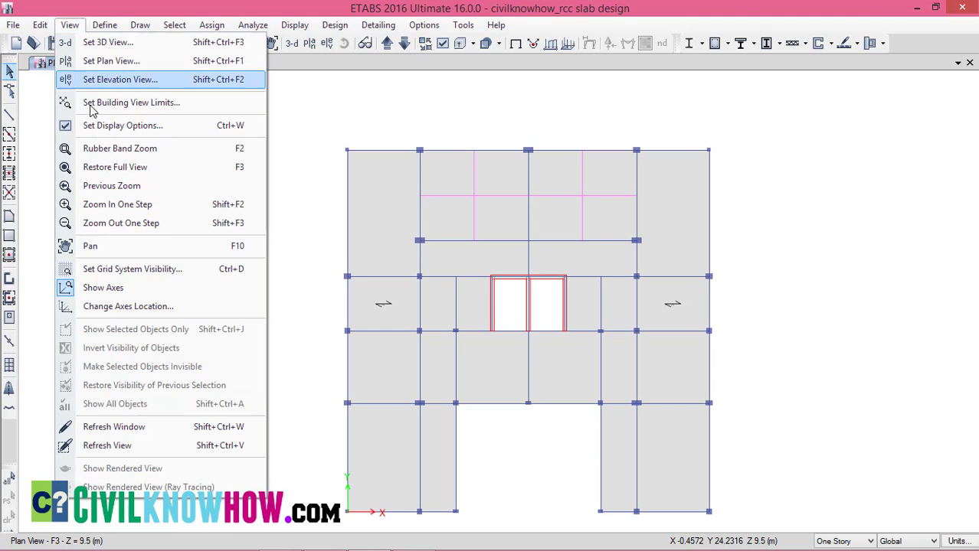
click(124, 125)
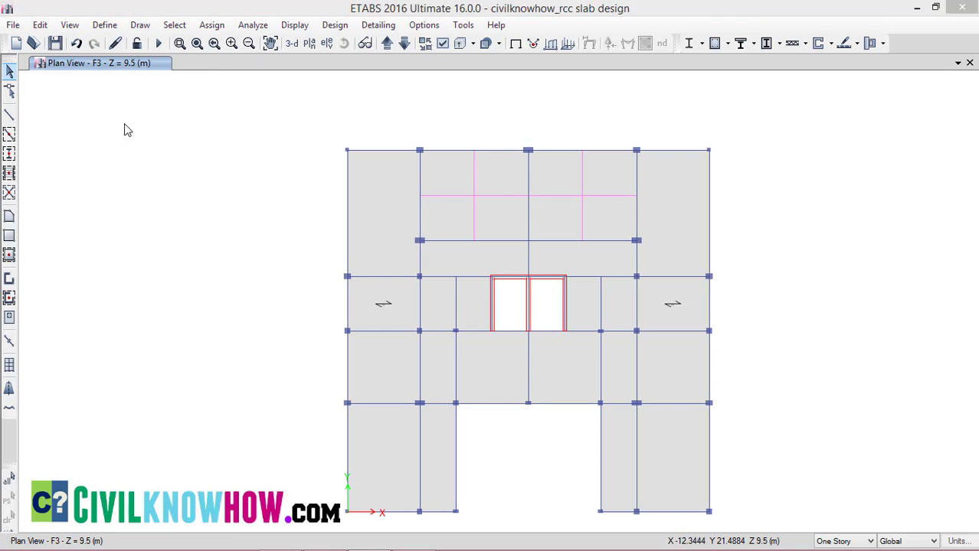
click(483, 55)
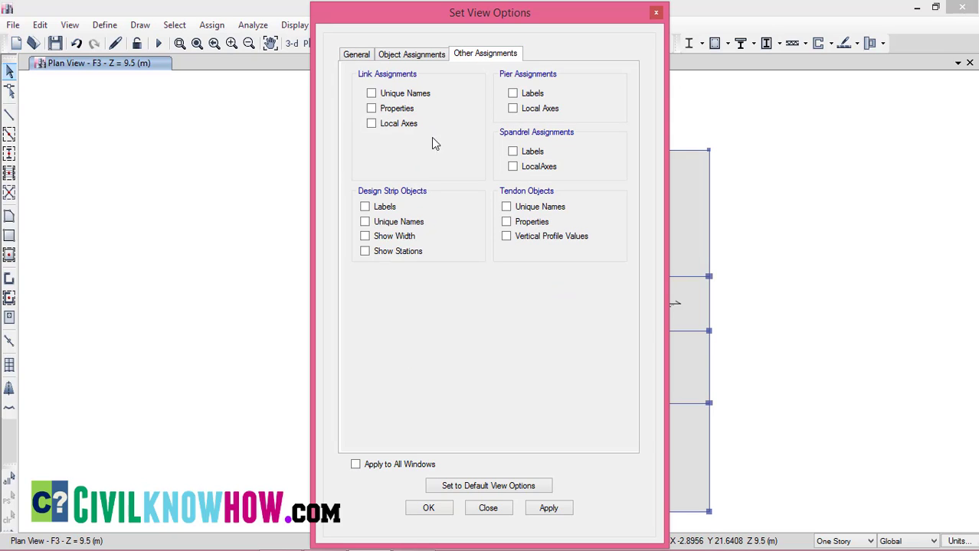
click(364, 236)
click(431, 508)
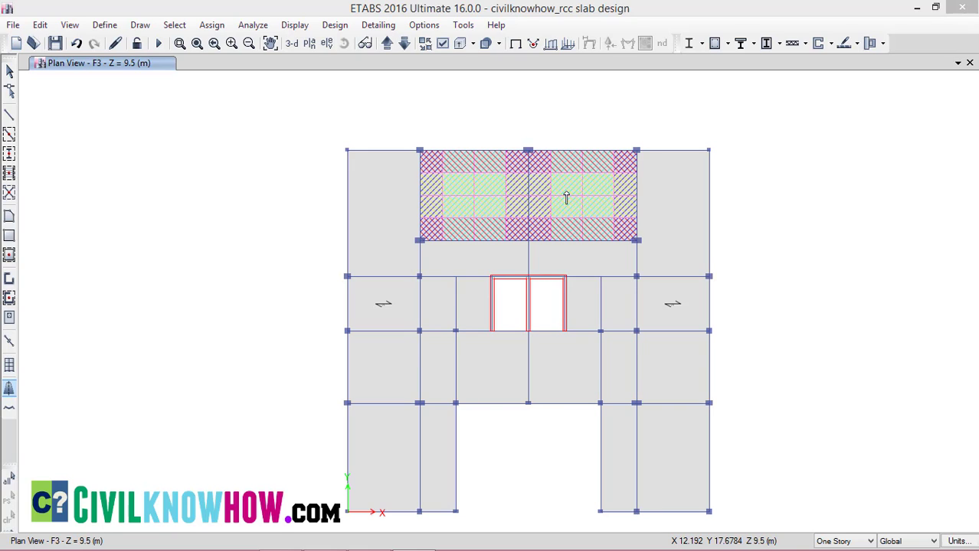
Step: Hide Design Strip Layer B so that only the layer A strips are displayed in the plan view
click(442, 43)
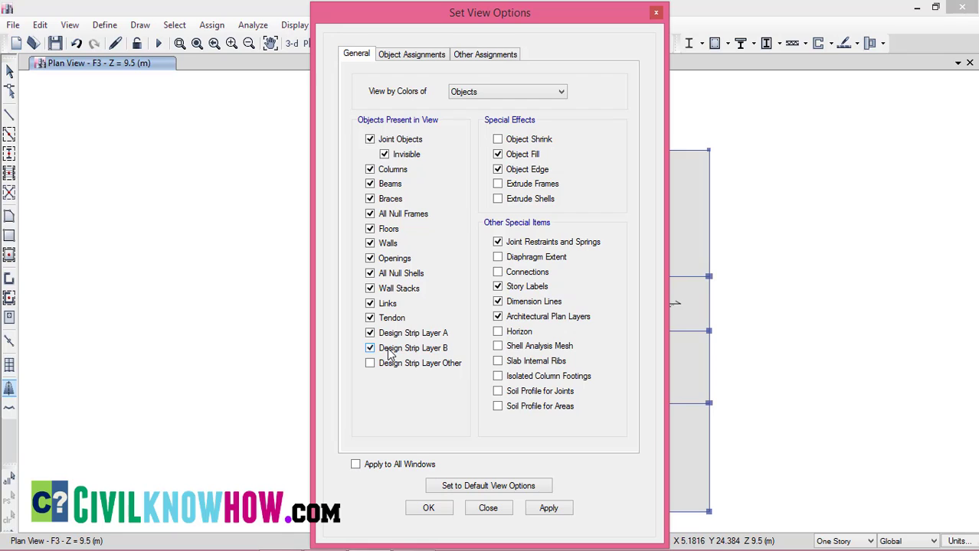
click(390, 350)
click(555, 509)
click(429, 509)
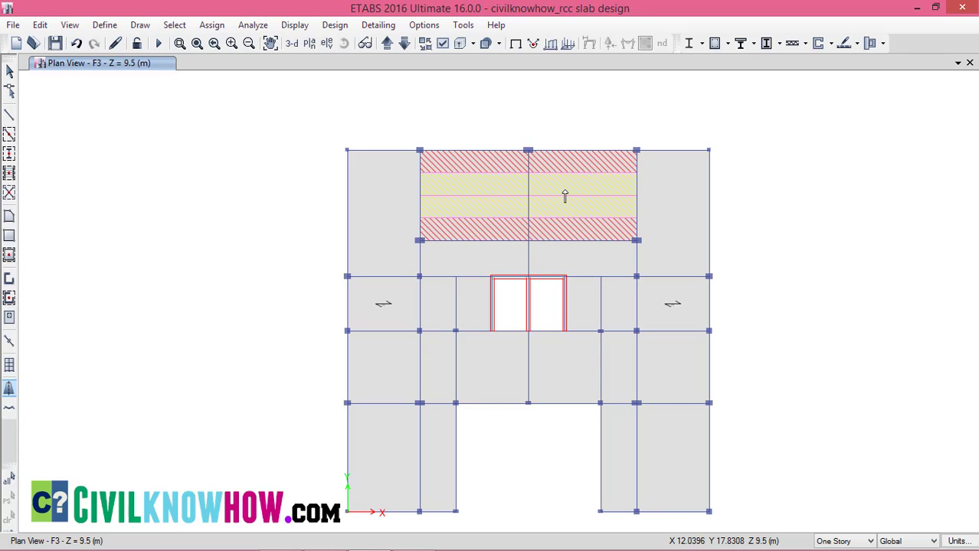
Step: Hide Design Strip Layer A and show Design Strip Layer B in the plan view
click(442, 44)
click(399, 335)
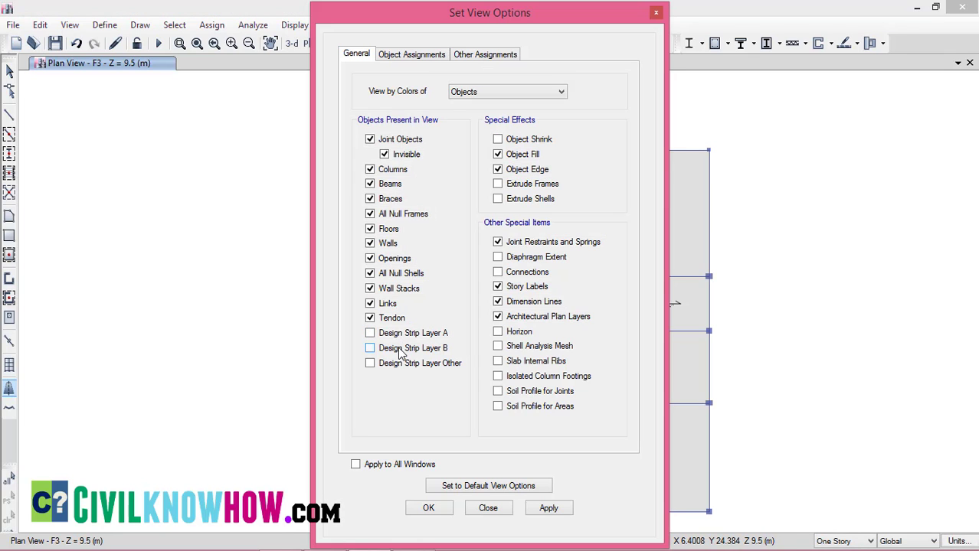
click(403, 350)
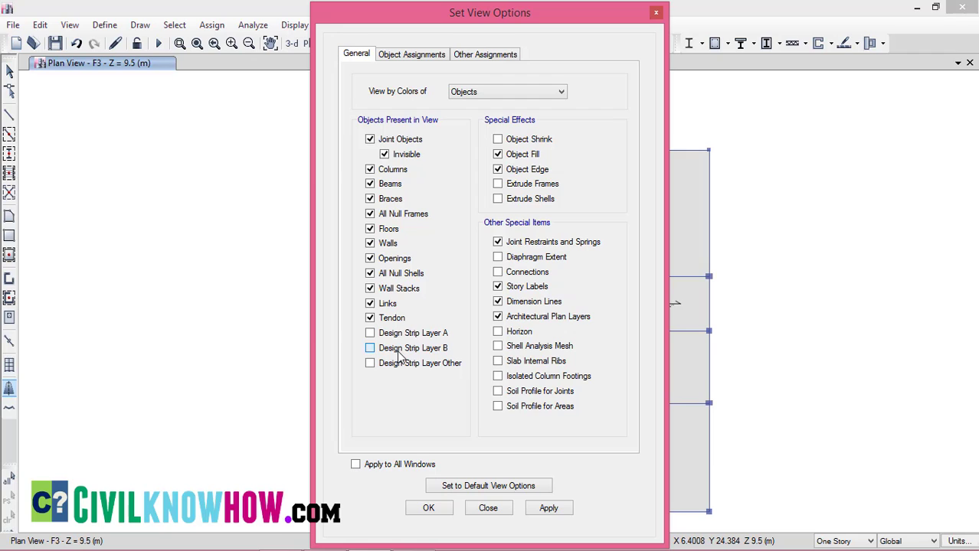
click(548, 507)
click(428, 507)
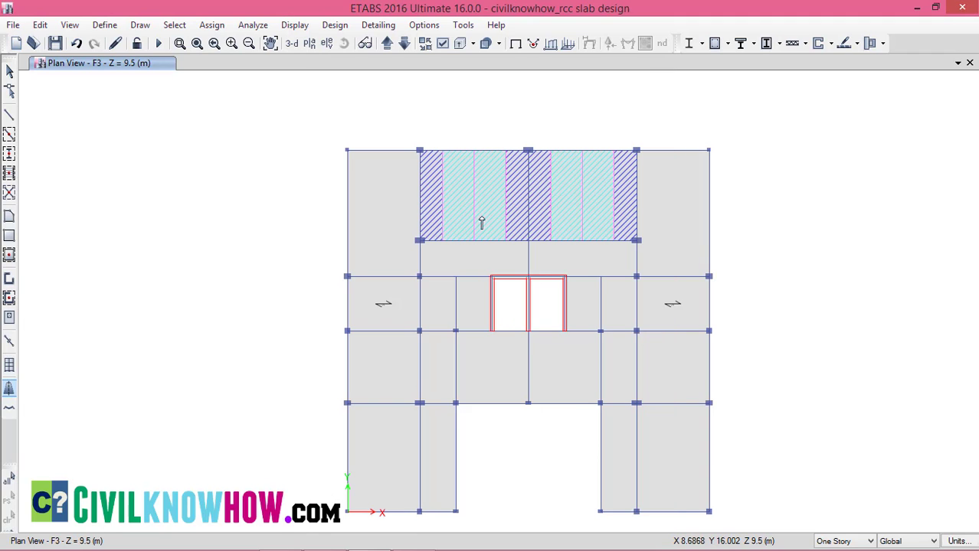